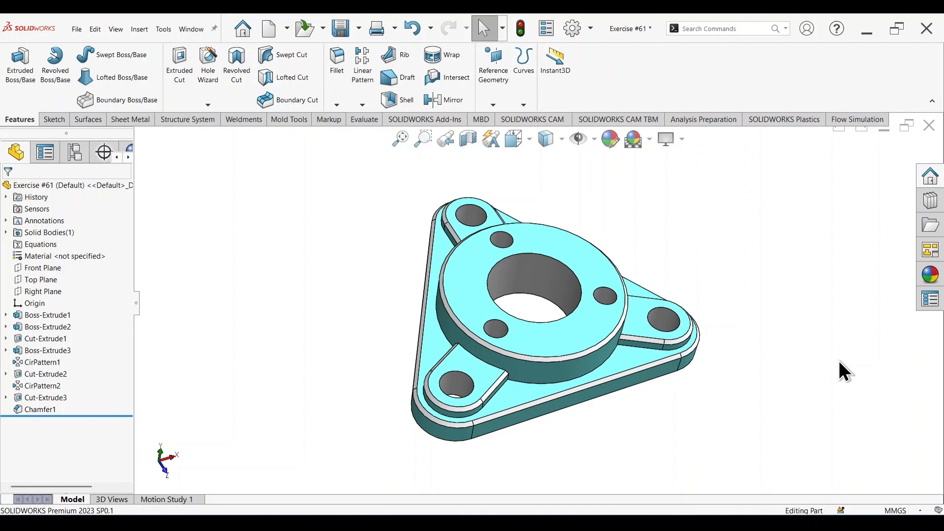
Step: Examine the finished flange model and the exercise drawing's isometric, plan and section views
middle_drag(848, 327, 742, 375)
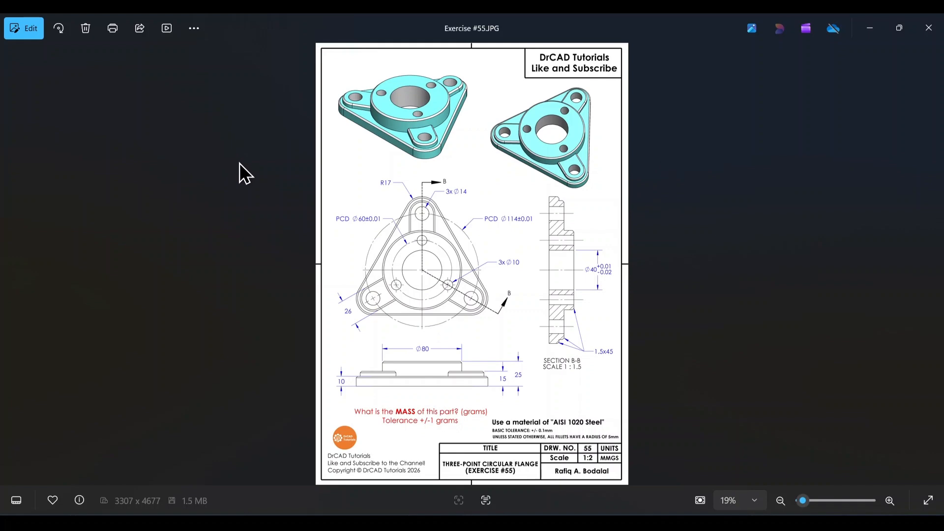
scroll(486, 211, up, 3)
drag(484, 185, 485, 311)
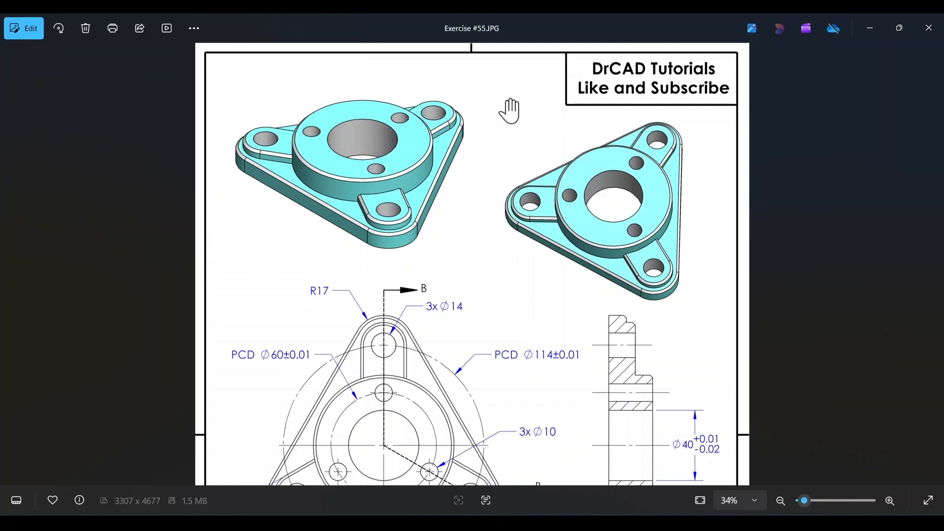
drag(552, 281, 554, 98)
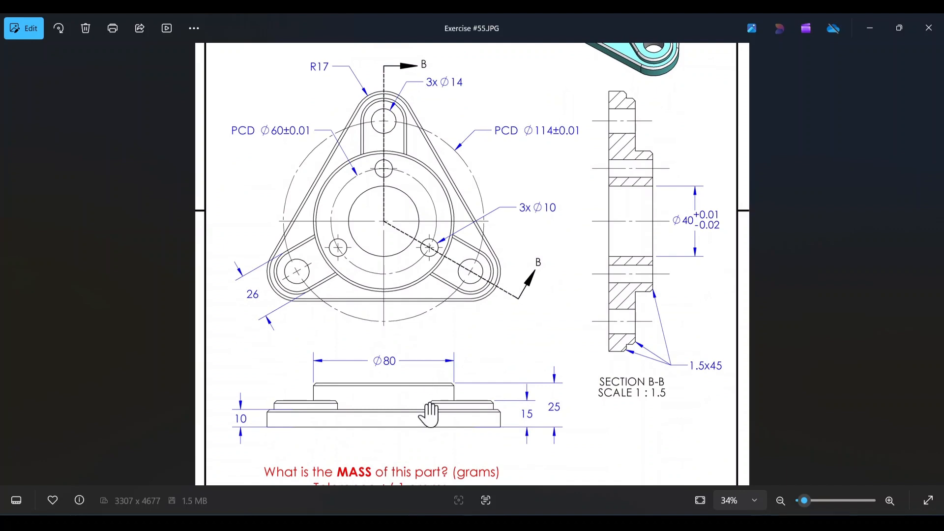
drag(629, 163, 631, 231)
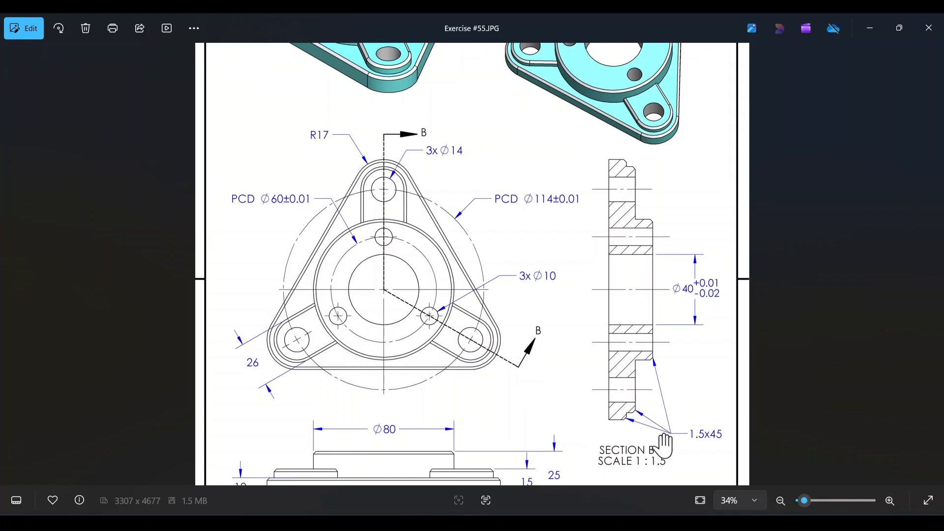
scroll(540, 286, down, 2)
scroll(472, 104, up, 4)
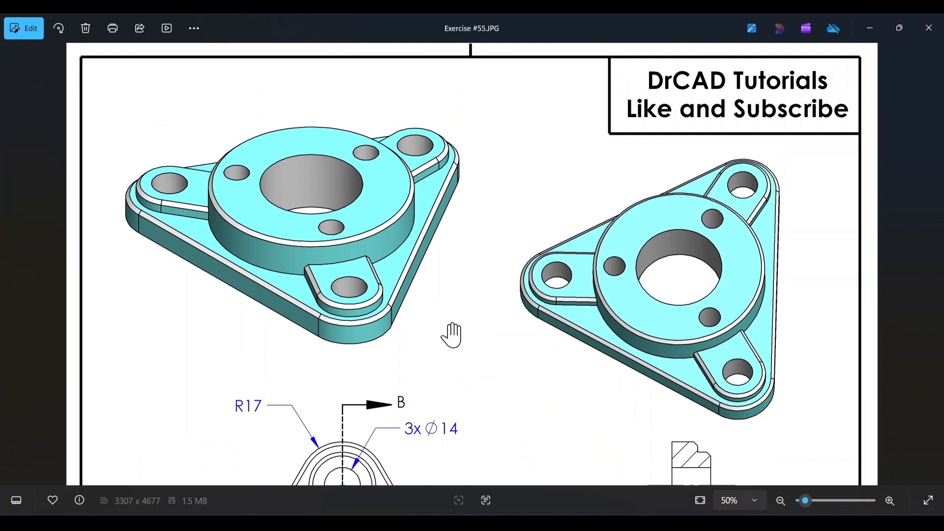
drag(451, 336, 451, 172)
drag(478, 375, 483, 213)
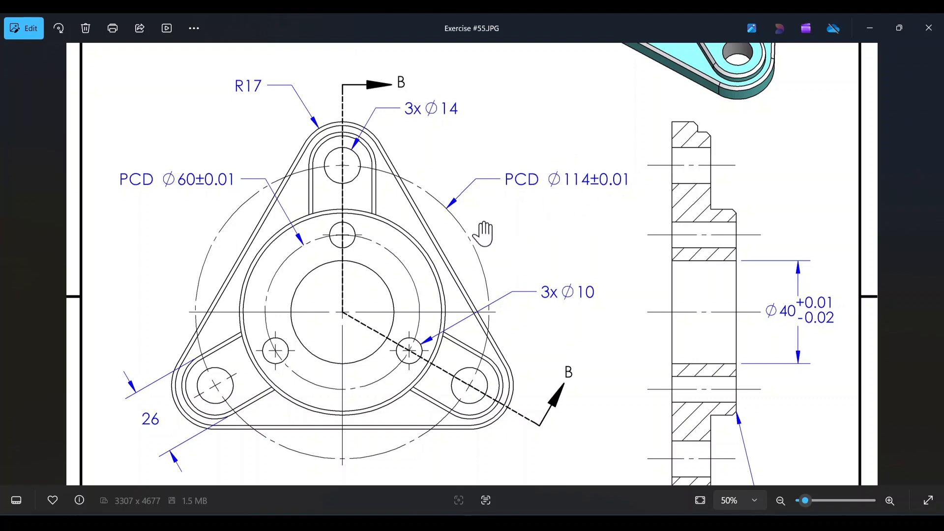
Step: Compare the drawing's isometric views with the plan view, section B-B and side view dimensions of the flange
scroll(498, 319, down, 1)
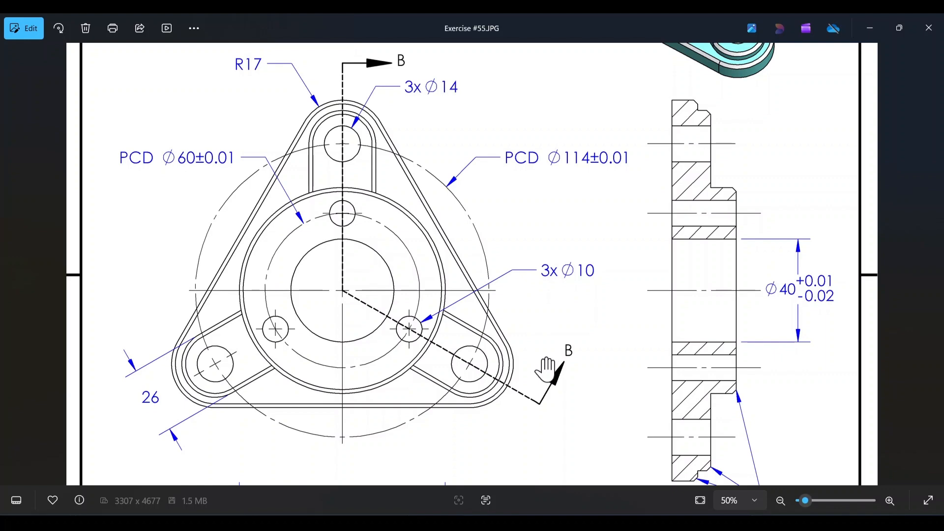
scroll(439, 206, up, 5)
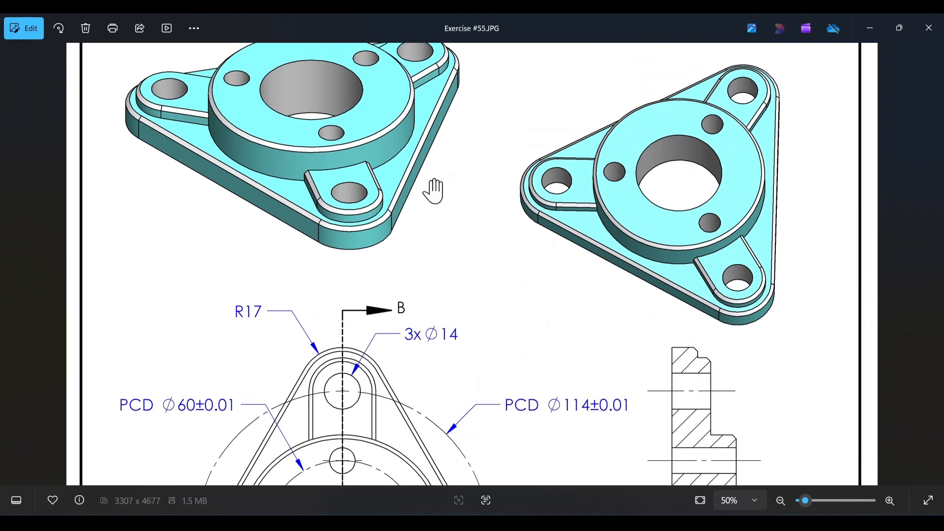
scroll(439, 206, up, 2)
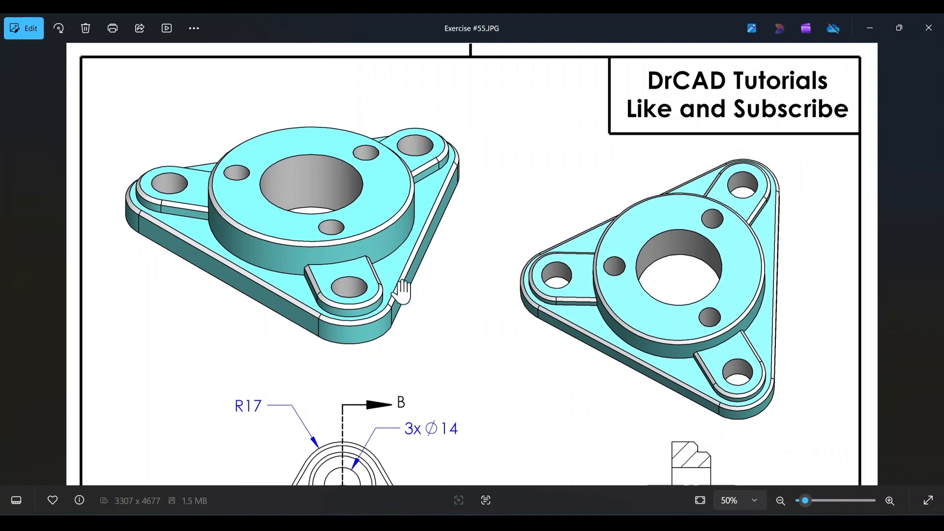
scroll(437, 339, down, 7)
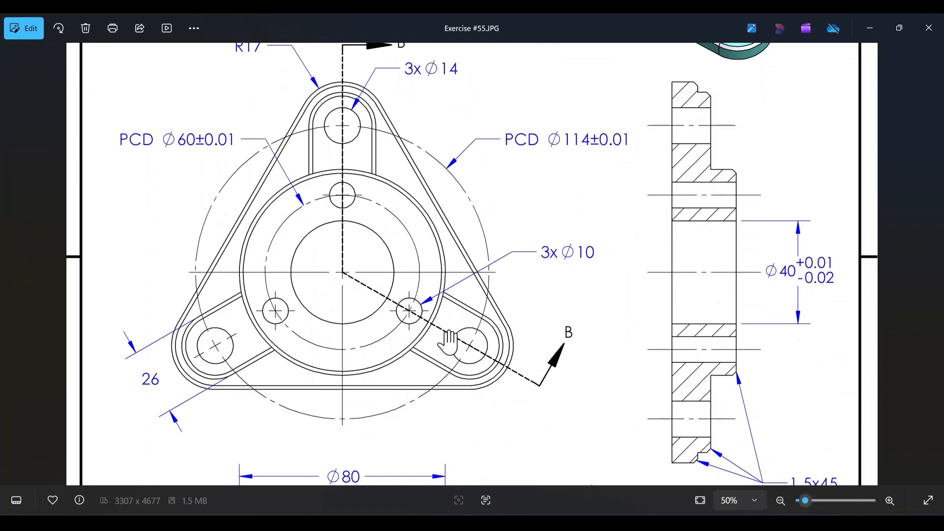
scroll(450, 261, down, 4)
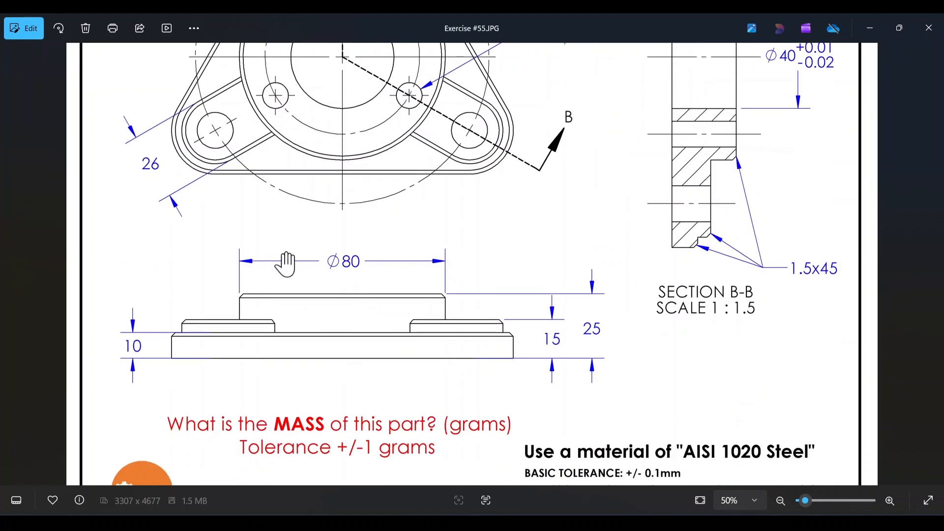
scroll(442, 148, up, 8)
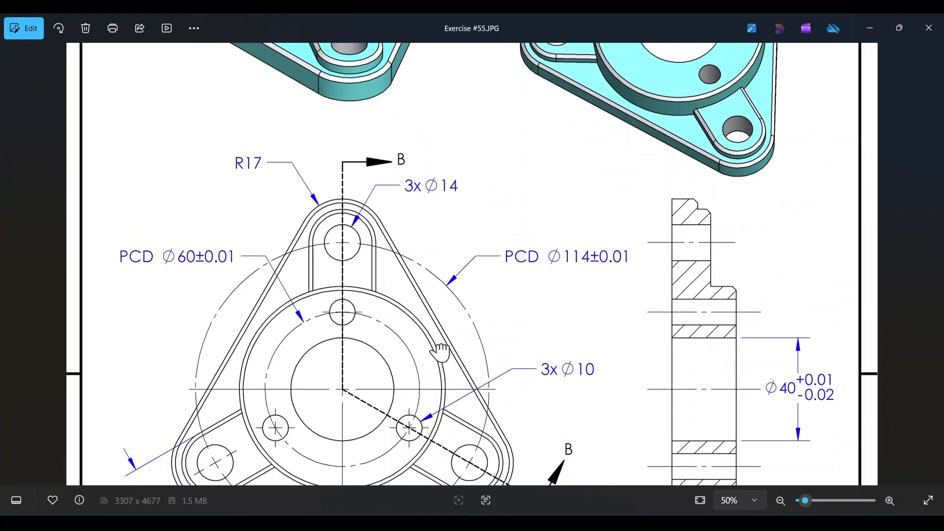
scroll(468, 371, down, 10)
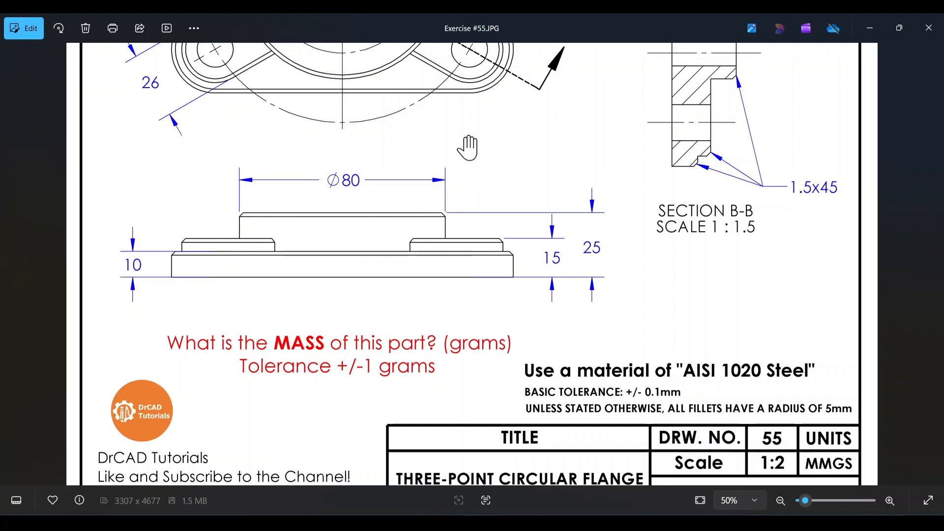
drag(471, 116, 472, 422)
drag(413, 123, 446, 315)
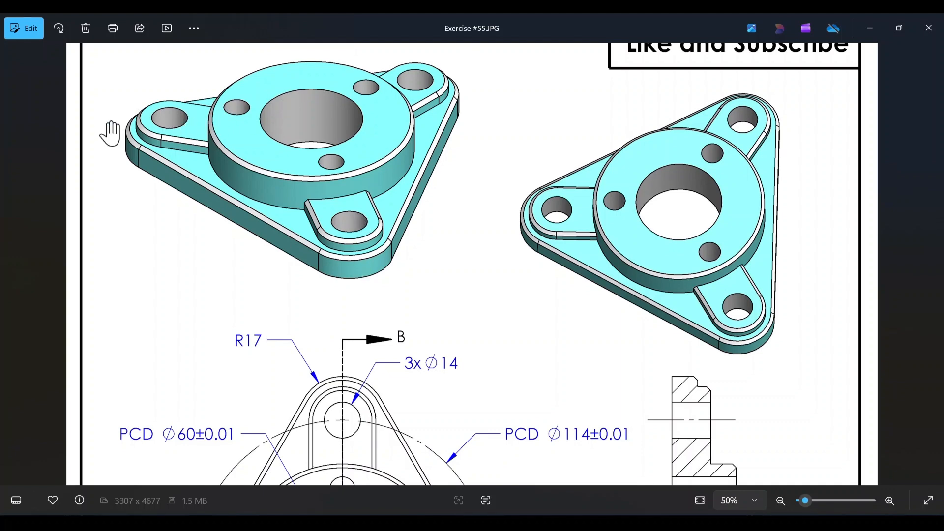
drag(459, 407, 425, 159)
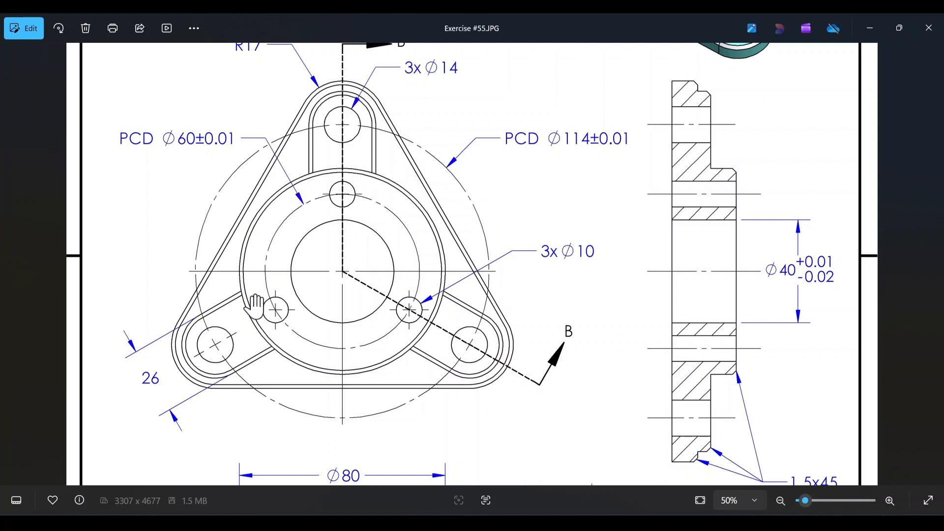
Step: Review the full flange drawing, including the side view heights, chamfer note, mass question, material note and title block
scroll(501, 177, up, 5)
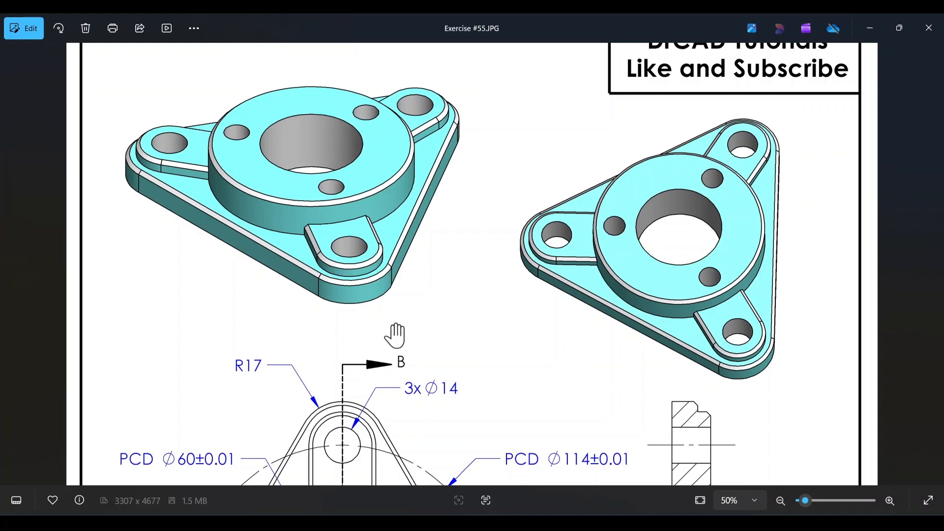
drag(396, 355, 407, 180)
drag(645, 140, 642, 225)
scroll(563, 362, down, 3)
drag(540, 295, 532, 205)
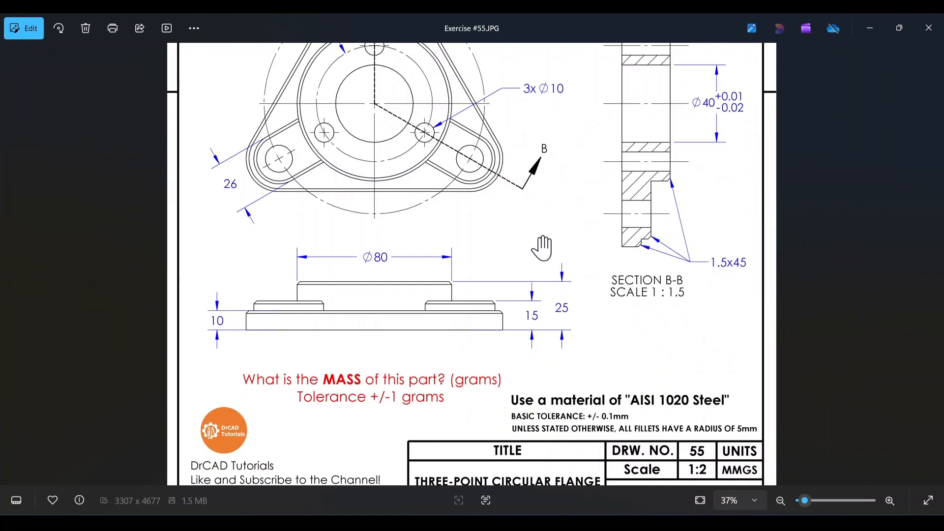
drag(561, 350, 560, 290)
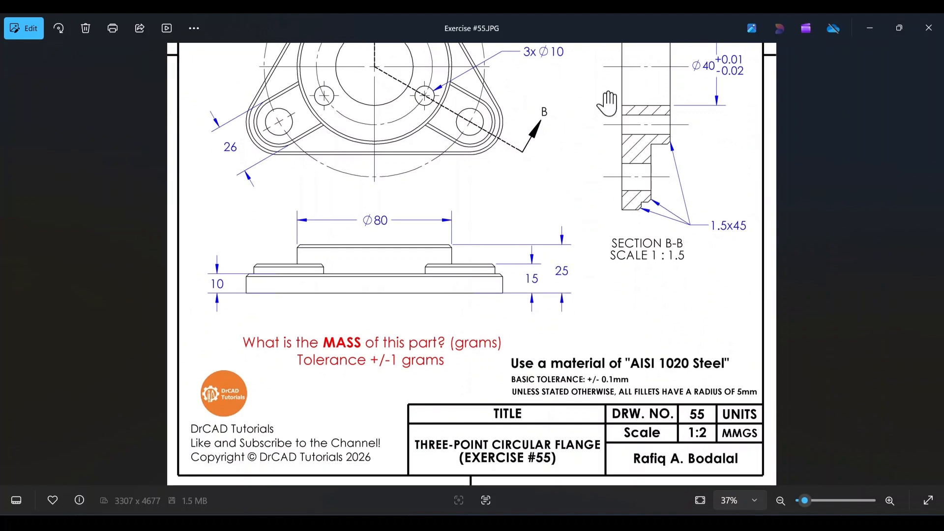
drag(606, 103, 605, 311)
scroll(580, 206, down, 3)
scroll(486, 123, up, 3)
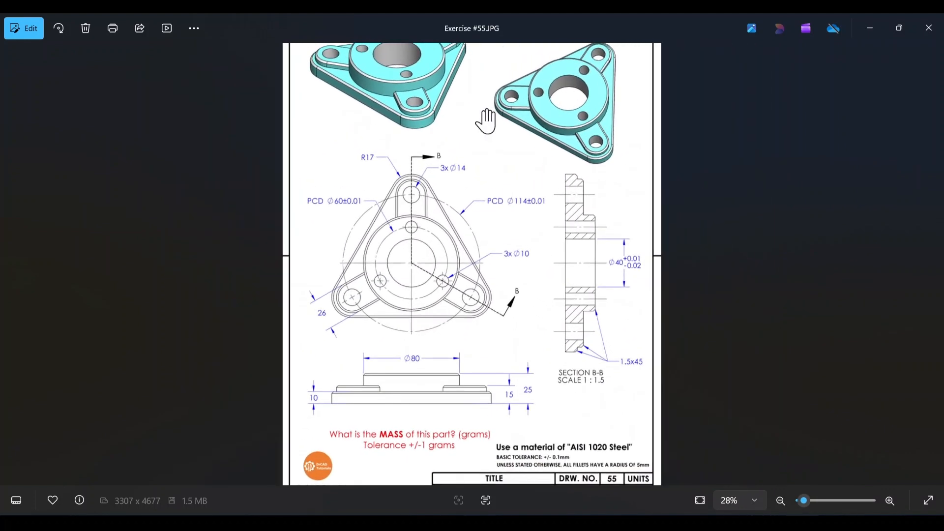
drag(487, 122, 511, 282)
drag(531, 403, 530, 223)
scroll(530, 223, down, 8)
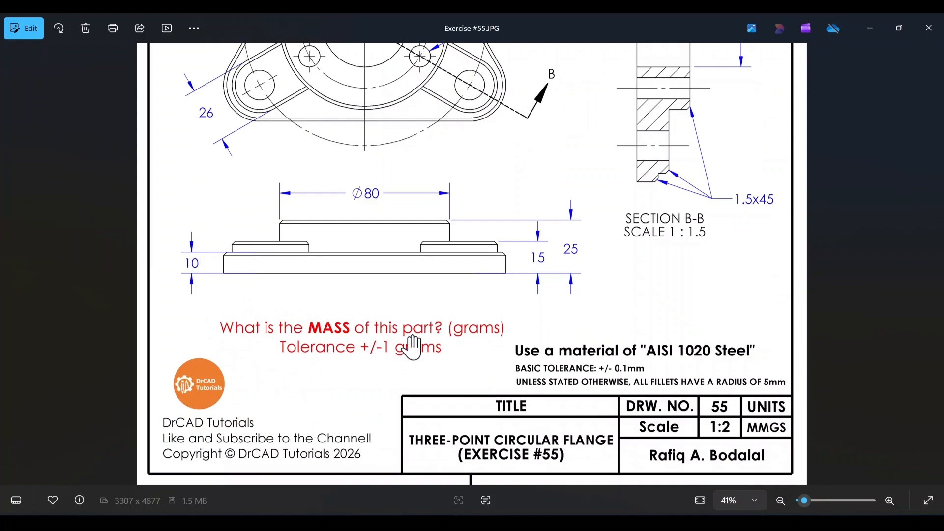
scroll(704, 364, up, 4)
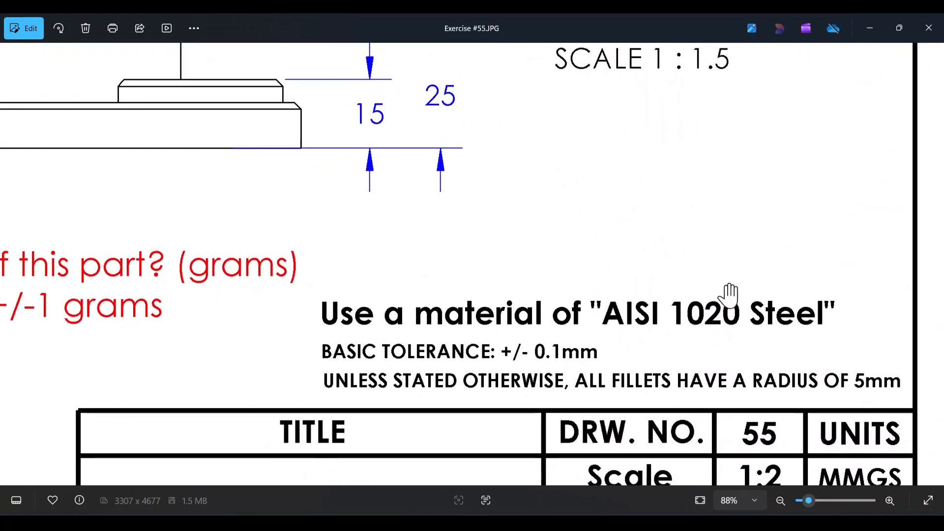
scroll(408, 147, down, 4)
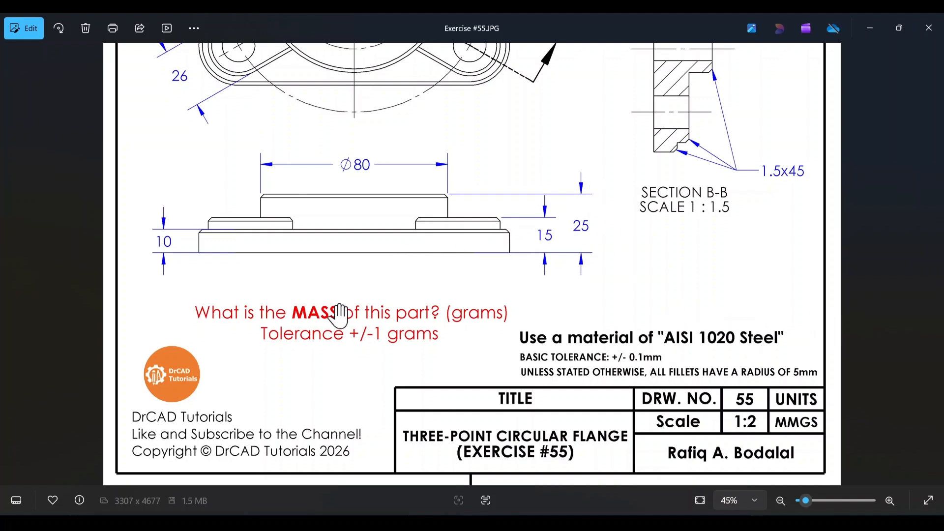
scroll(476, 148, down, 4)
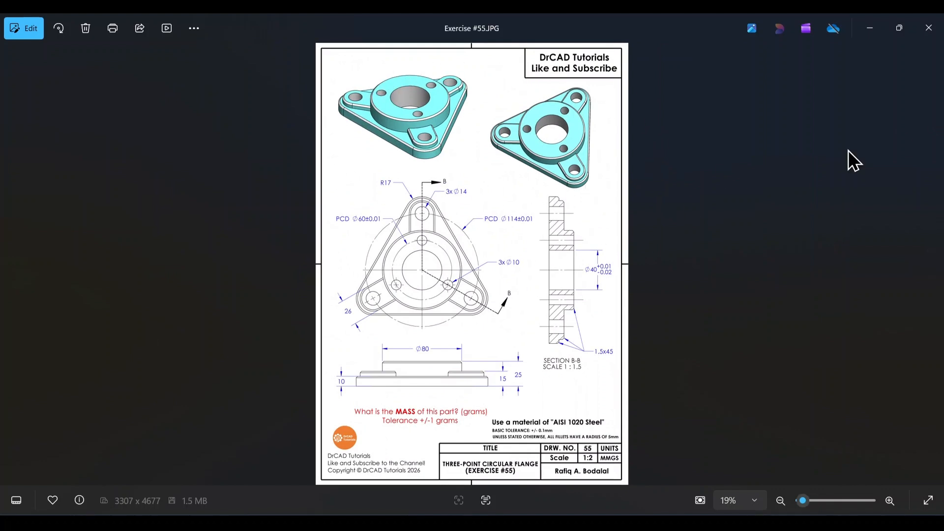
Step: Switch to SOLIDWORKS and create a new part document
click(870, 30)
middle_drag(737, 408, 729, 293)
middle_drag(768, 255, 727, 308)
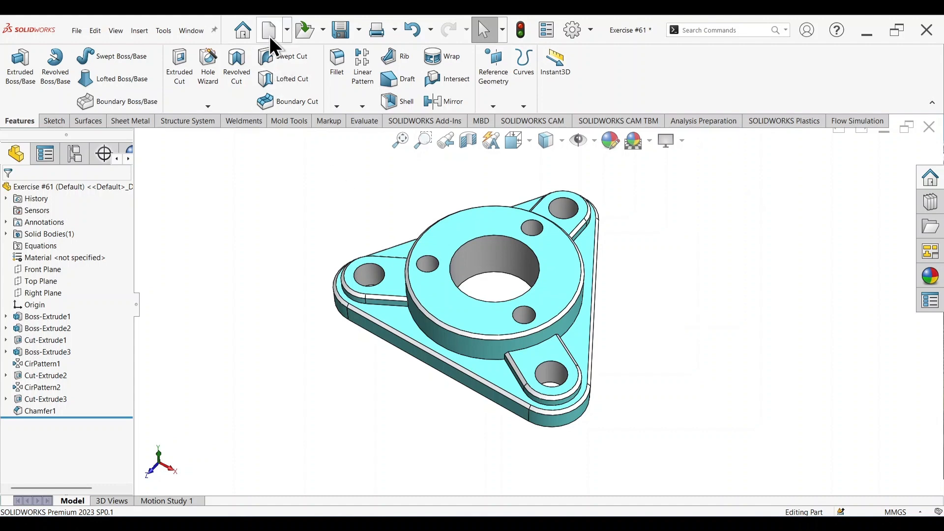
click(269, 37)
double_click(353, 249)
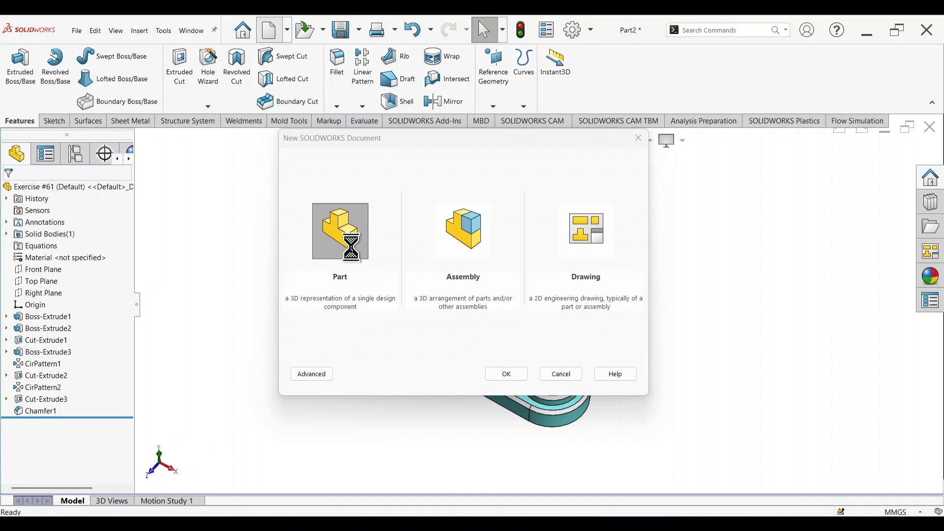
Step: Copy the flange exercise drawing from the image viewer and paste it into the new SOLIDWORKS part
click(652, 144)
click(661, 171)
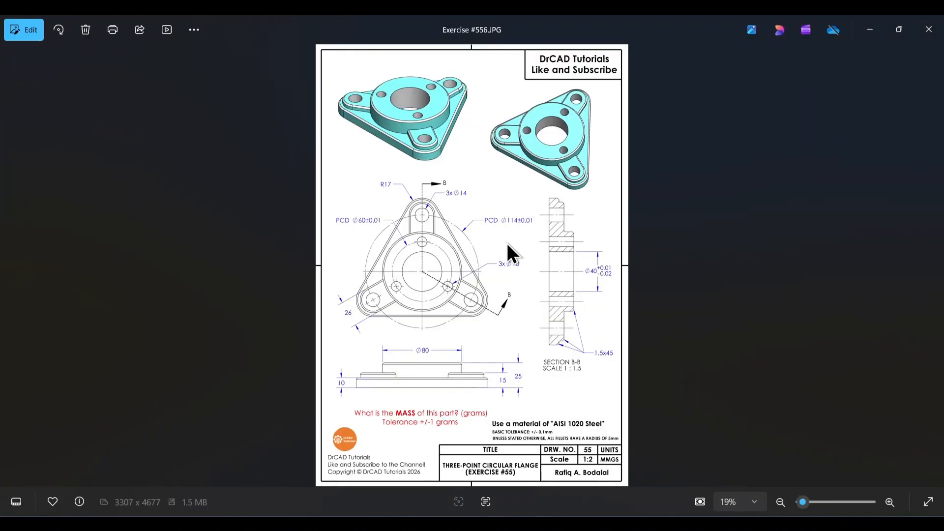
key(ctrl+c)
click(870, 30)
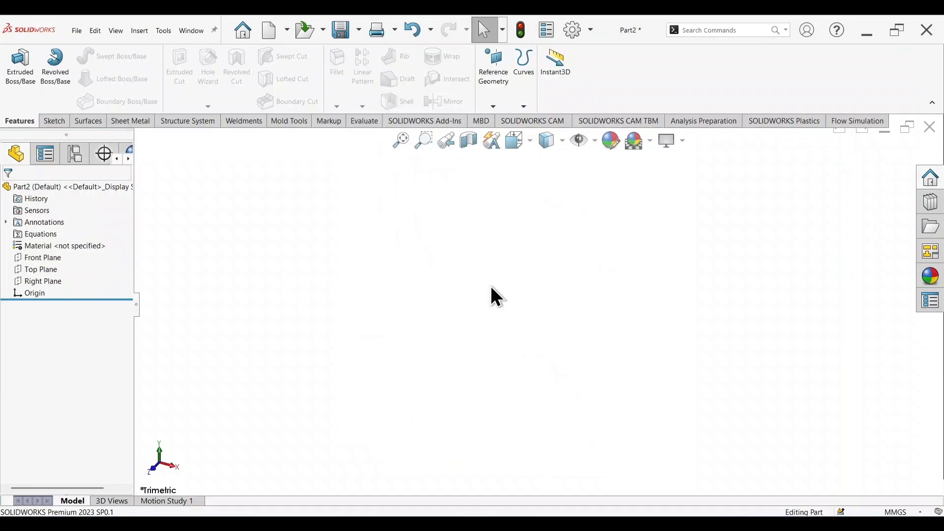
key(ctrl+v)
scroll(566, 319, up, 5)
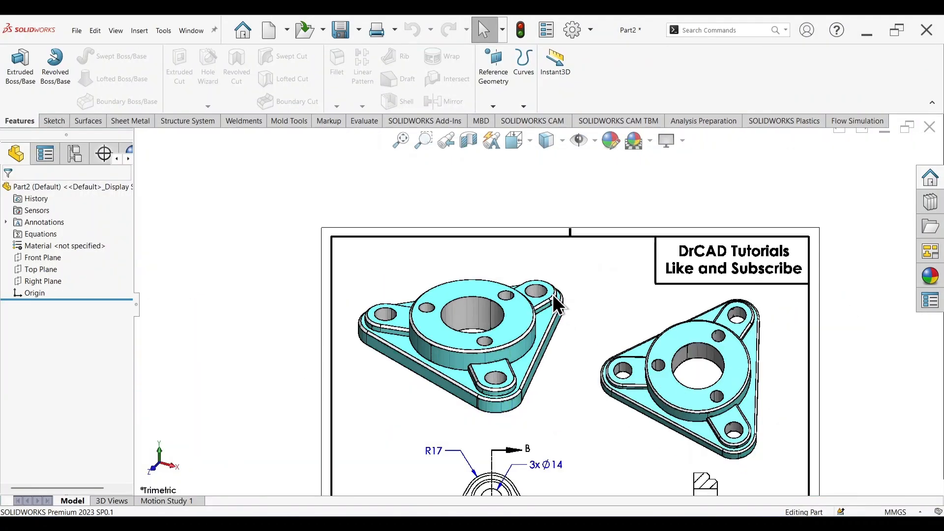
Step: Position the pasted drawing in the graphics area and examine its plan view and section B-B dimensions
mouse_move(414, 277)
mouse_down()
mouse_move(288, 155)
mouse_move(461, 384)
mouse_up()
drag(548, 437, 503, 300)
scroll(470, 298, down, 4)
scroll(506, 367, up, 1)
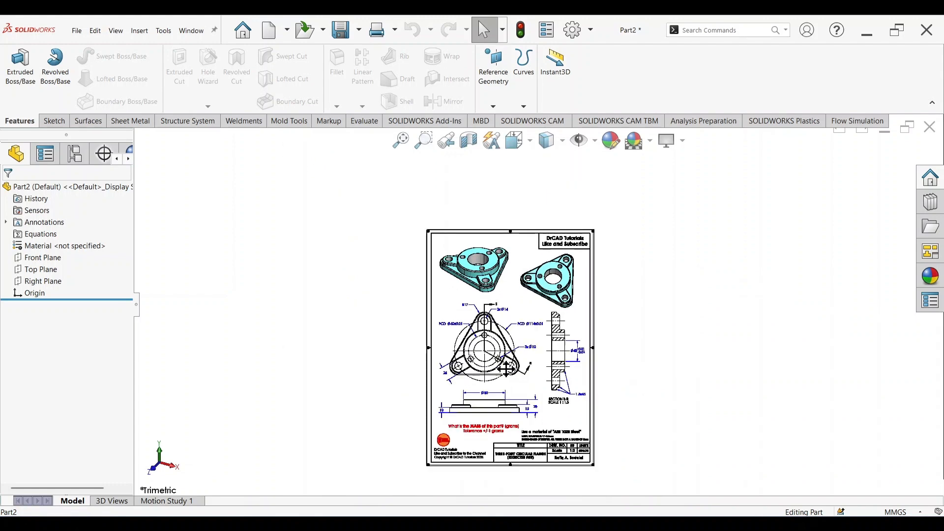
scroll(516, 350, down, 2)
scroll(472, 305, down, 2)
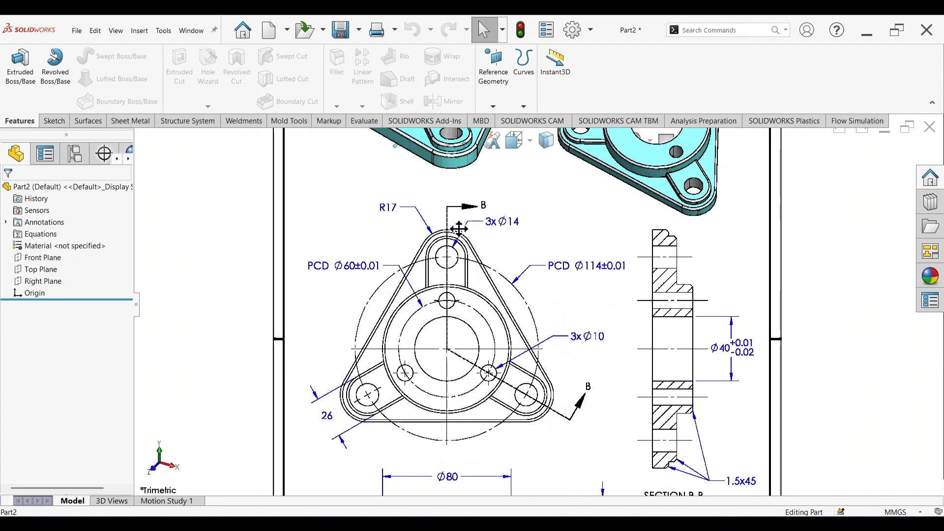
scroll(493, 339, up, 1)
scroll(488, 338, down, 2)
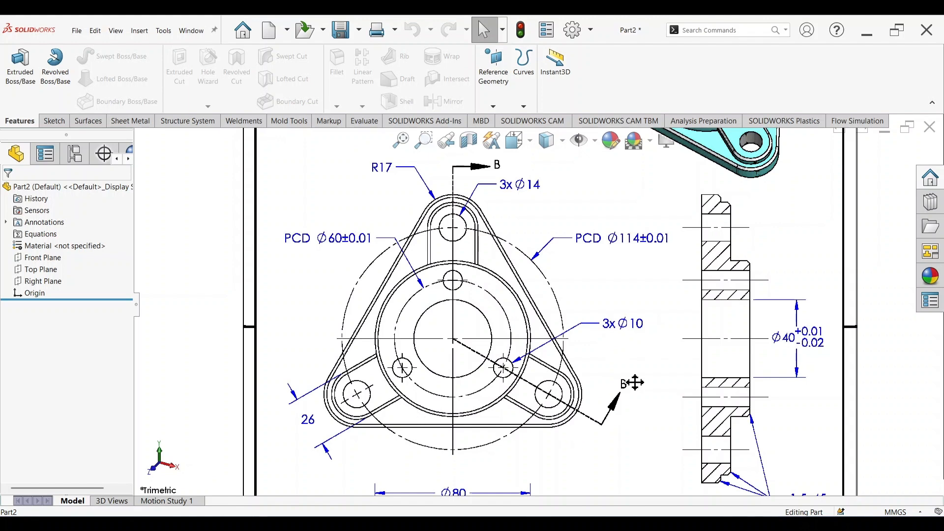
key(f)
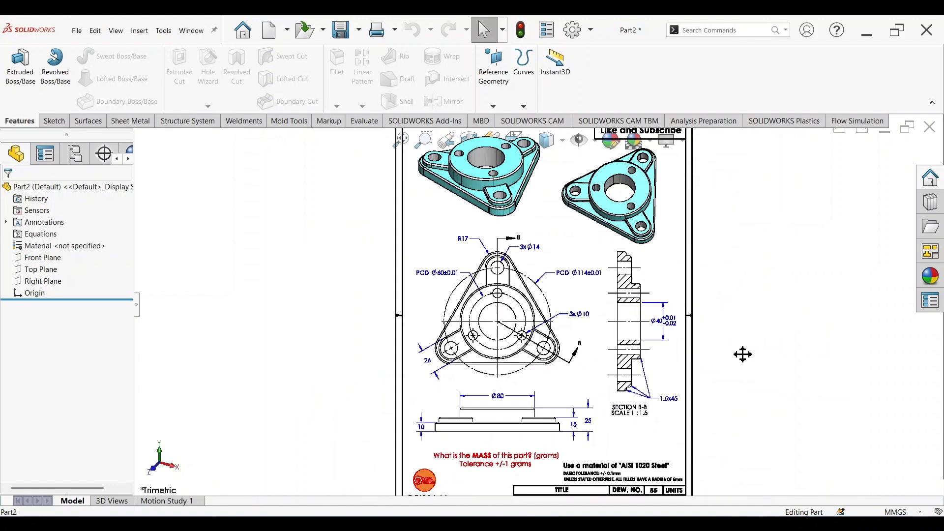
Step: Sketch a three-sided inscribed-circle polygon on the Top Plane, centred on the origin, with corners about 92 mm from the centre
click(49, 270)
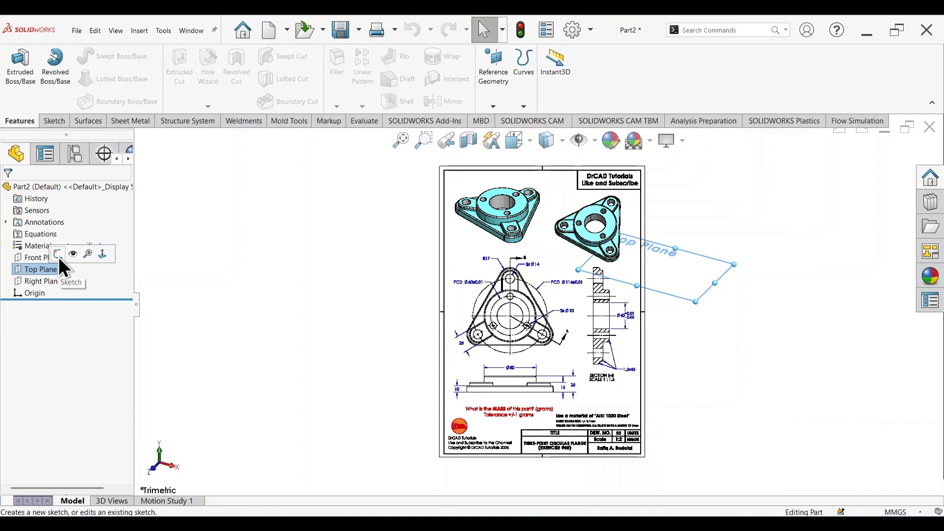
click(63, 254)
scroll(674, 269, down, 2)
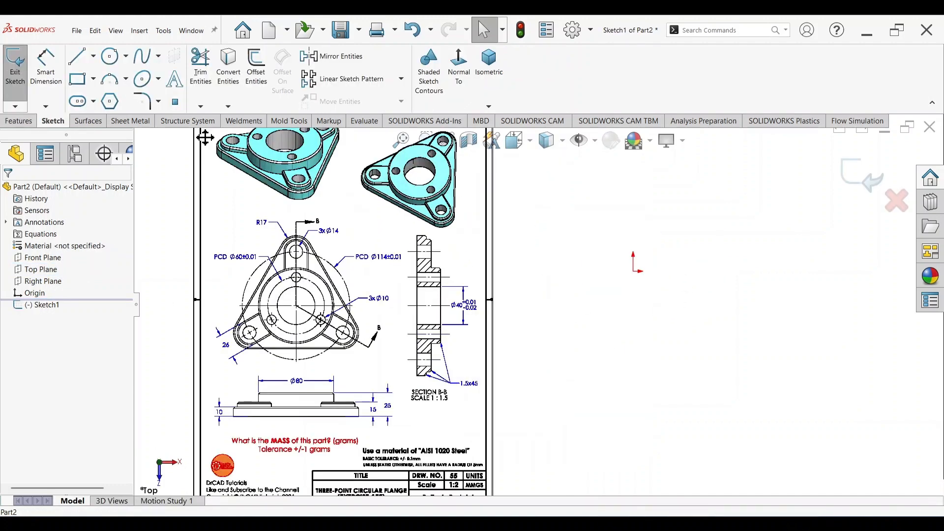
click(110, 103)
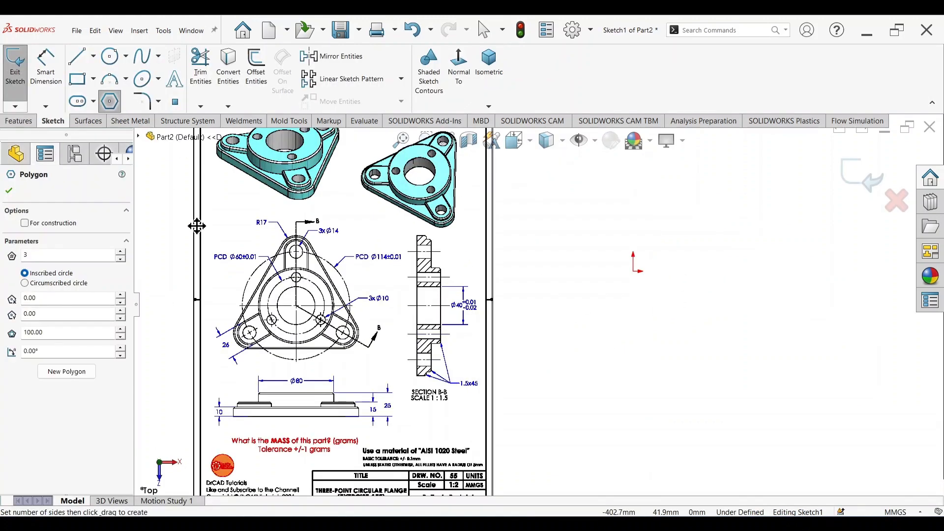
double_click(35, 254)
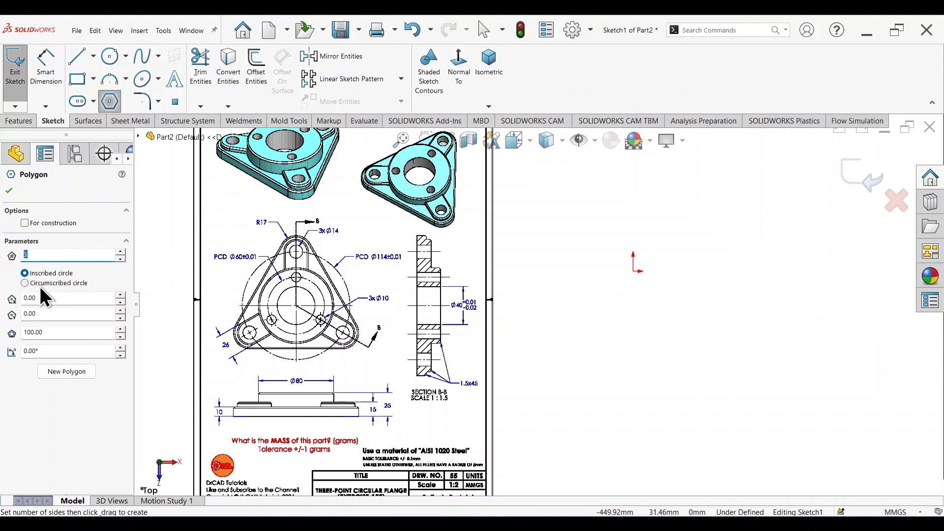
click(633, 271)
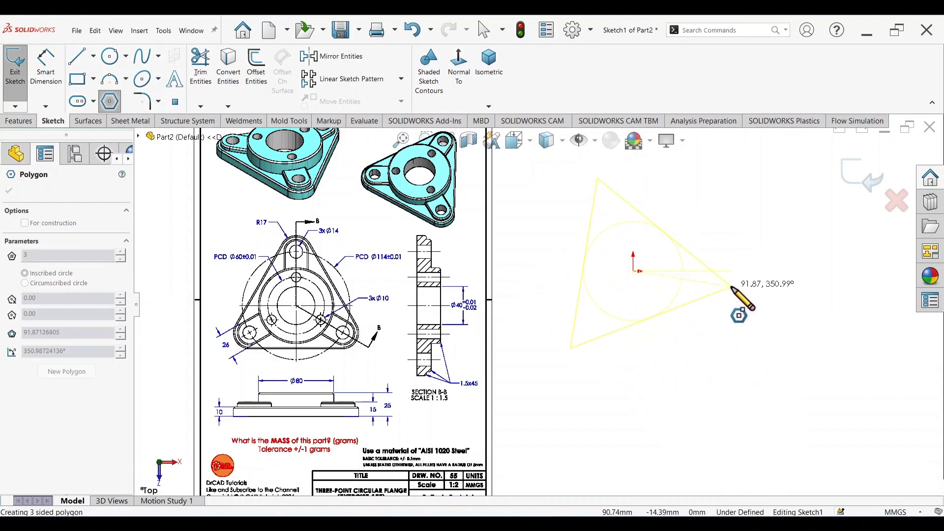
click(731, 286)
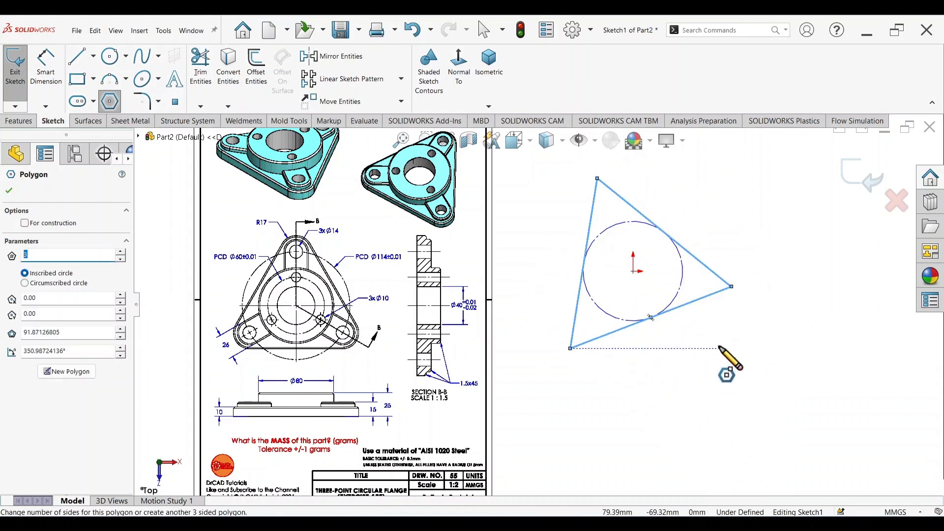
key(Escape)
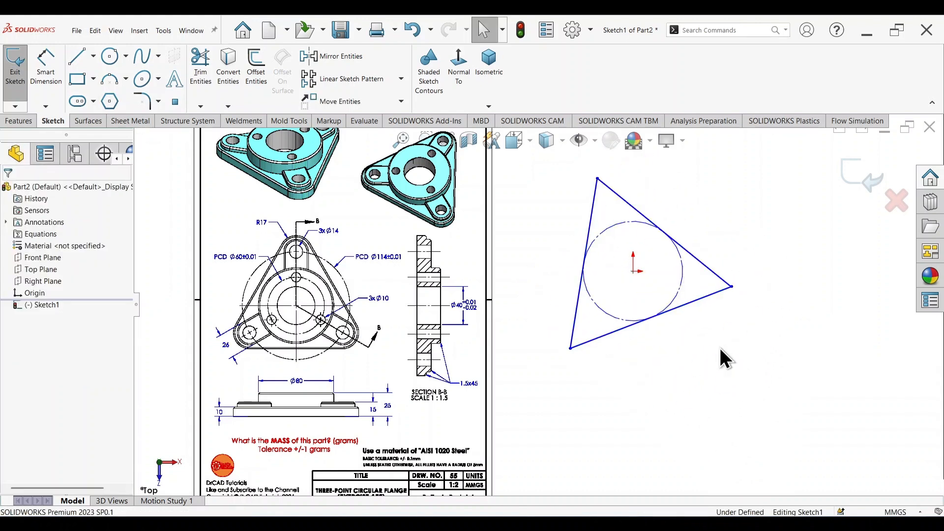
Step: Add a horizontal relation to the lower side of the triangle
click(701, 300)
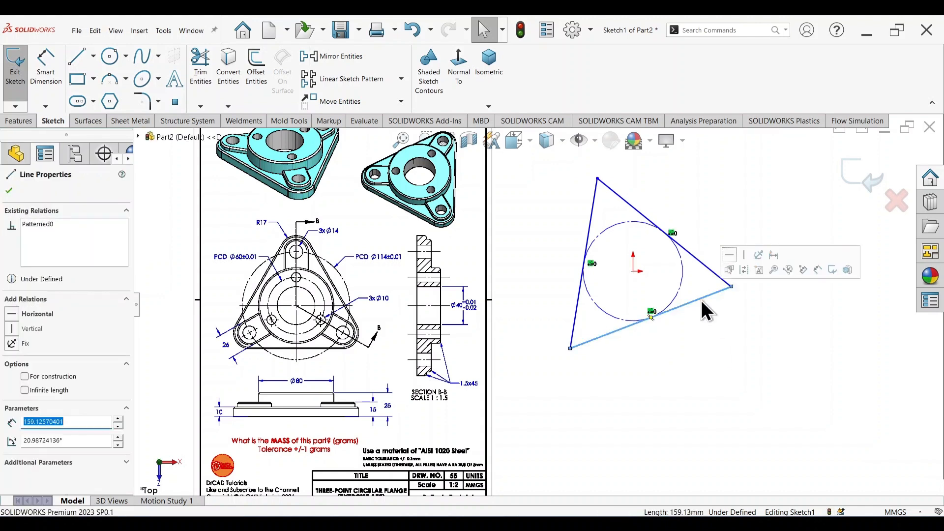
click(14, 314)
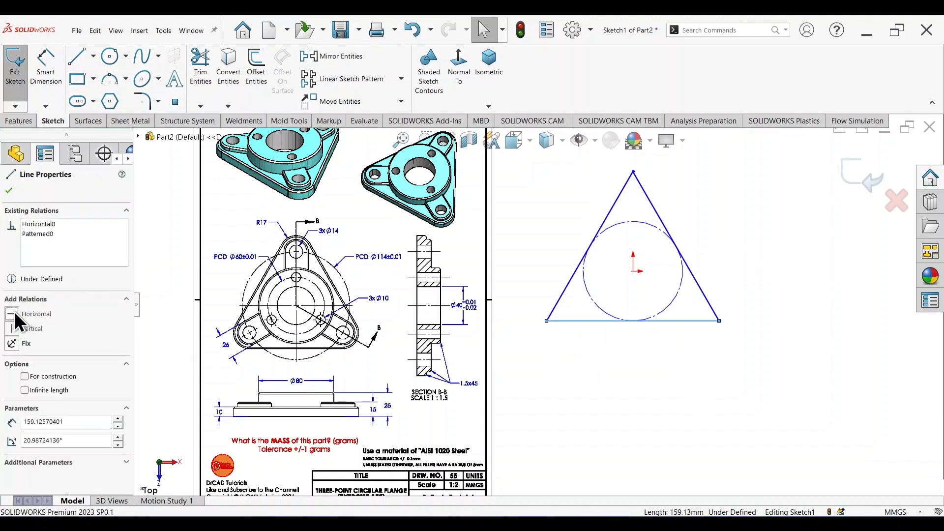
click(627, 370)
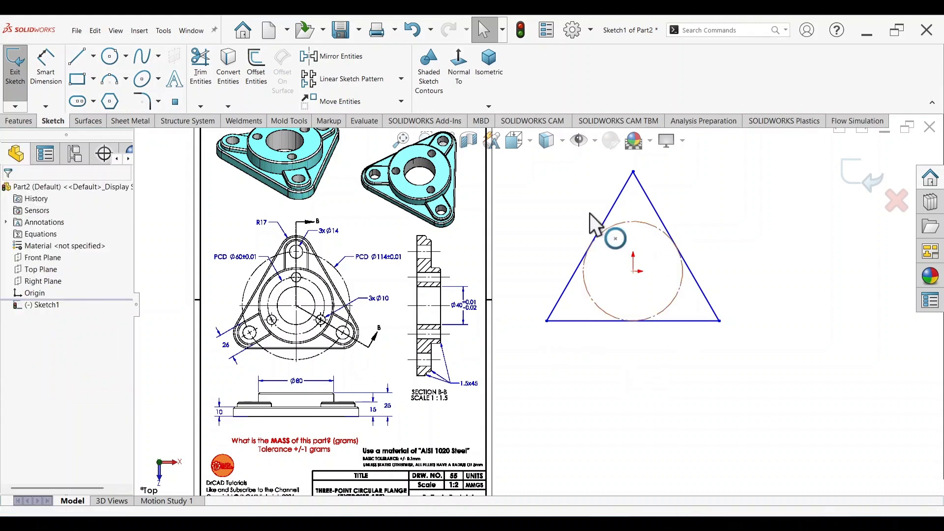
Step: Round all three corners of the triangle with 17 mm sketch fillets
click(144, 104)
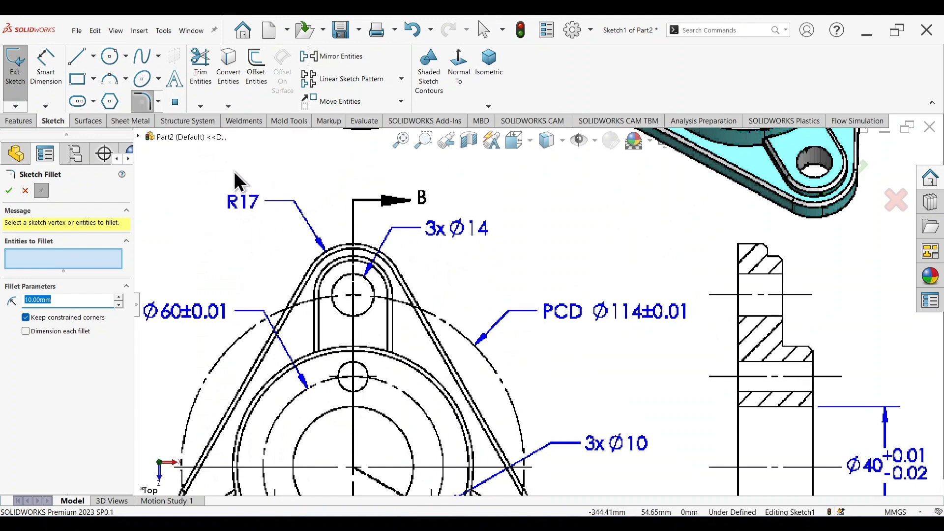
text(17)
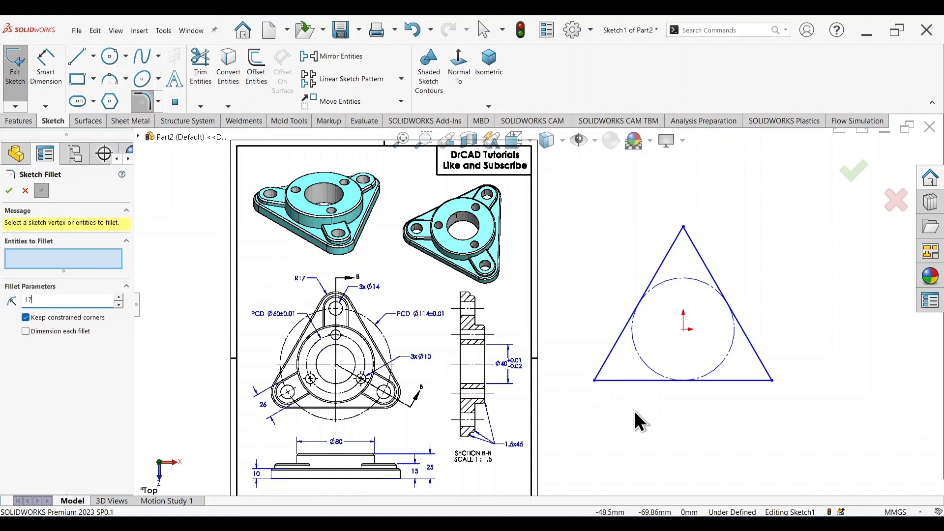
click(594, 379)
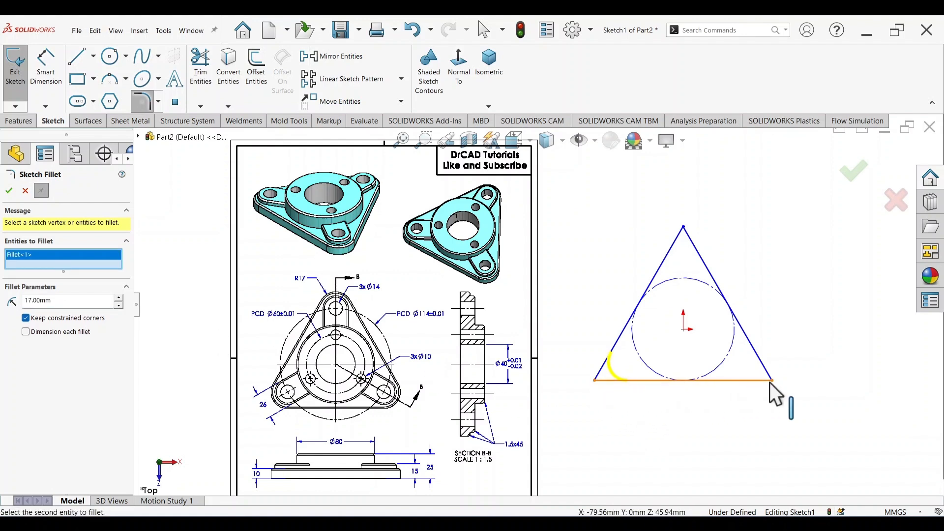
click(772, 380)
click(684, 227)
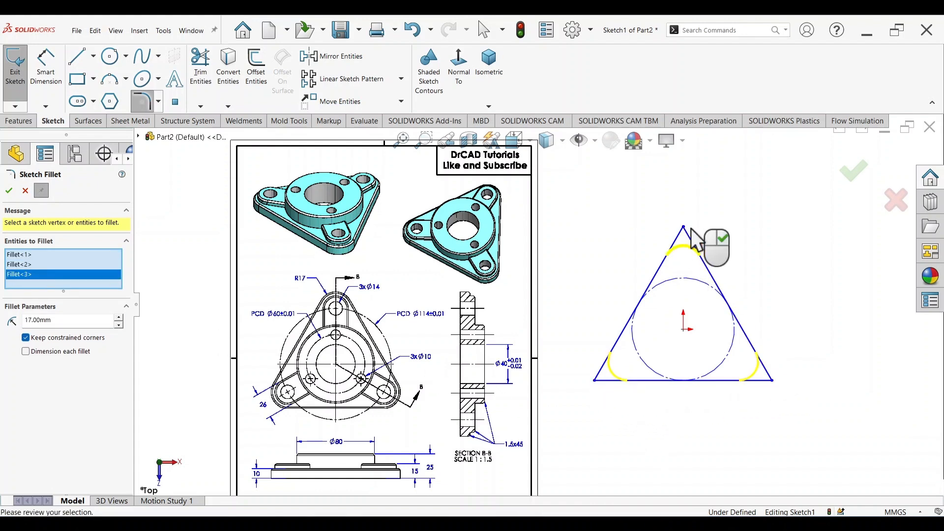
click(853, 176)
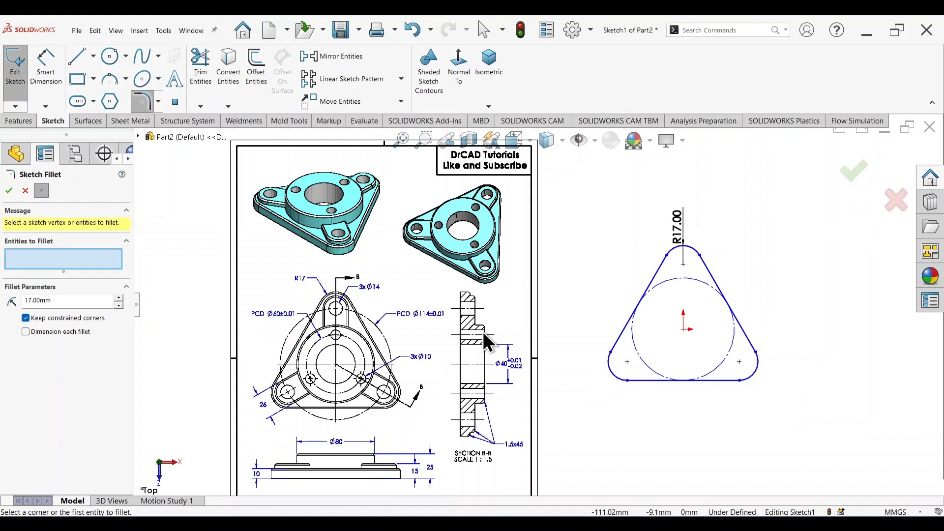
Step: Dimension the distance from the origin to the upper fillet's centre as 114/2 mm, half the outer pitch circle diameter
scroll(349, 374, down, 5)
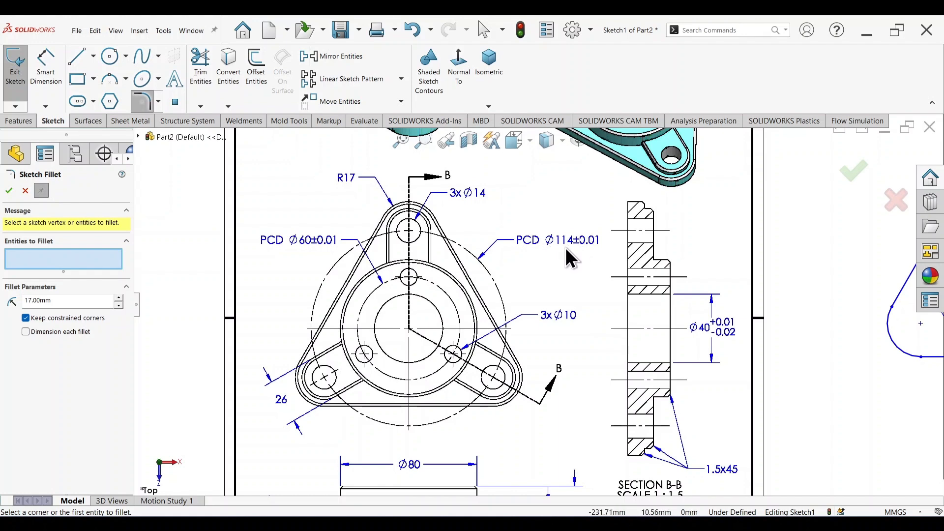
scroll(627, 326, up, 5)
scroll(752, 293, down, 3)
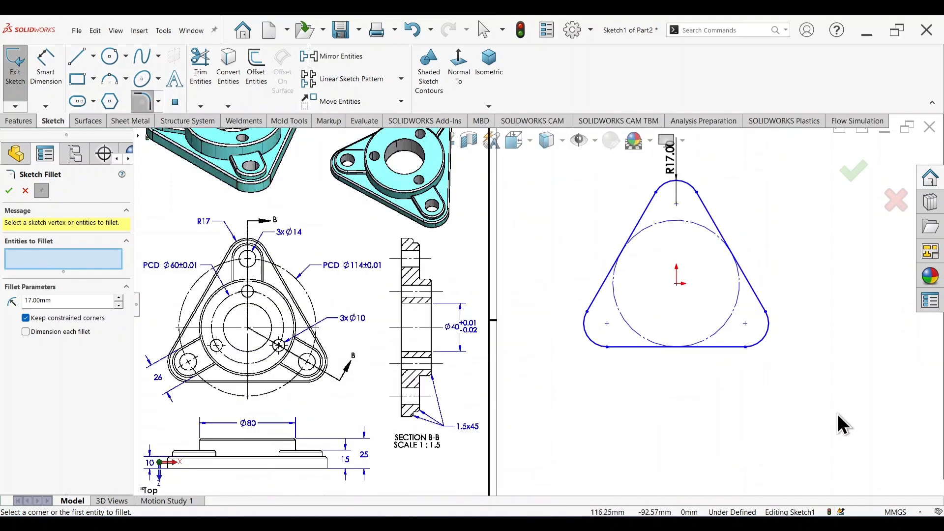
right_drag(832, 412, 834, 384)
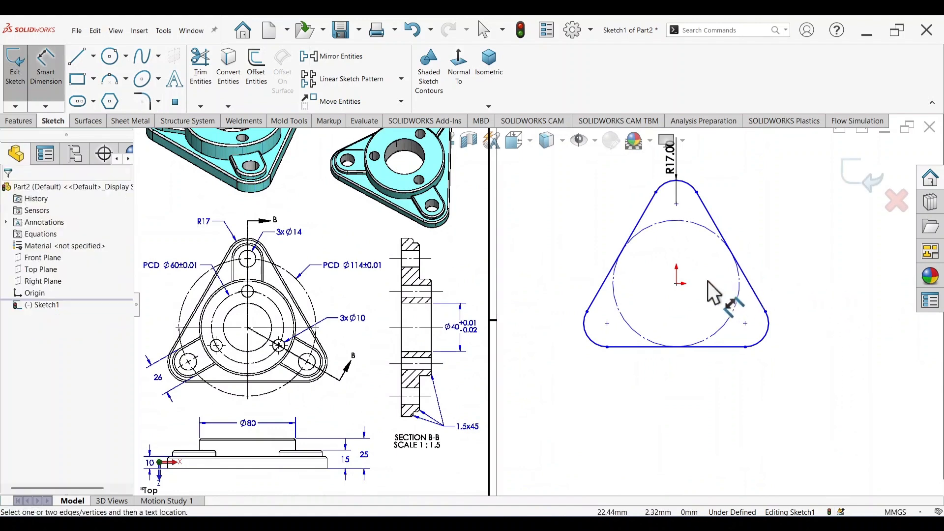
click(677, 283)
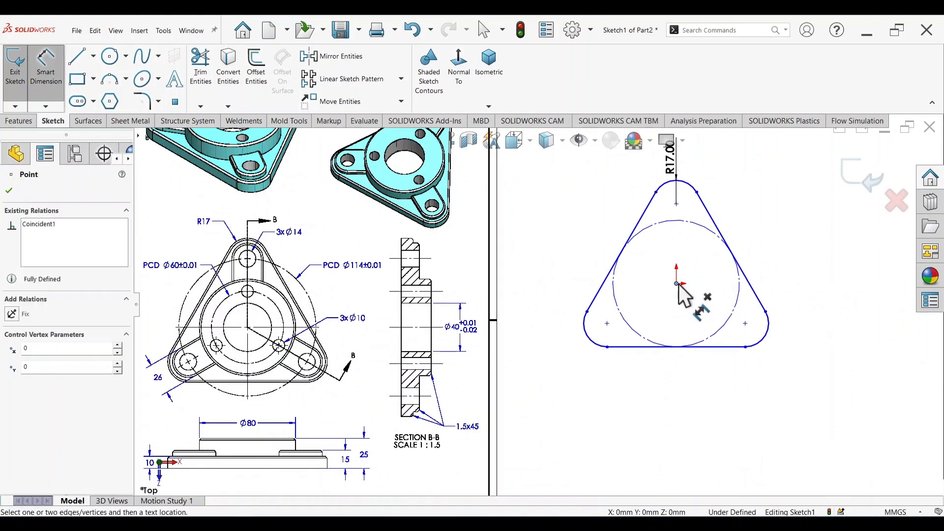
click(676, 204)
click(573, 239)
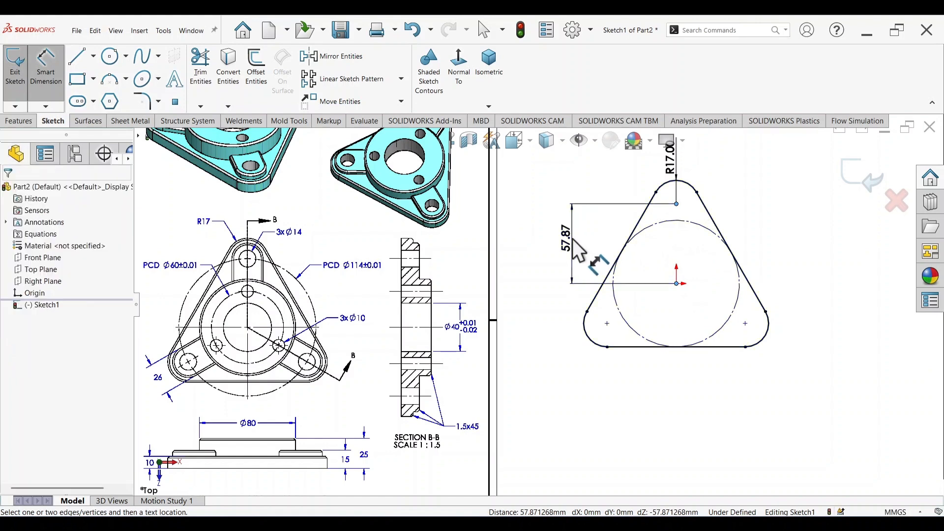
text(11)
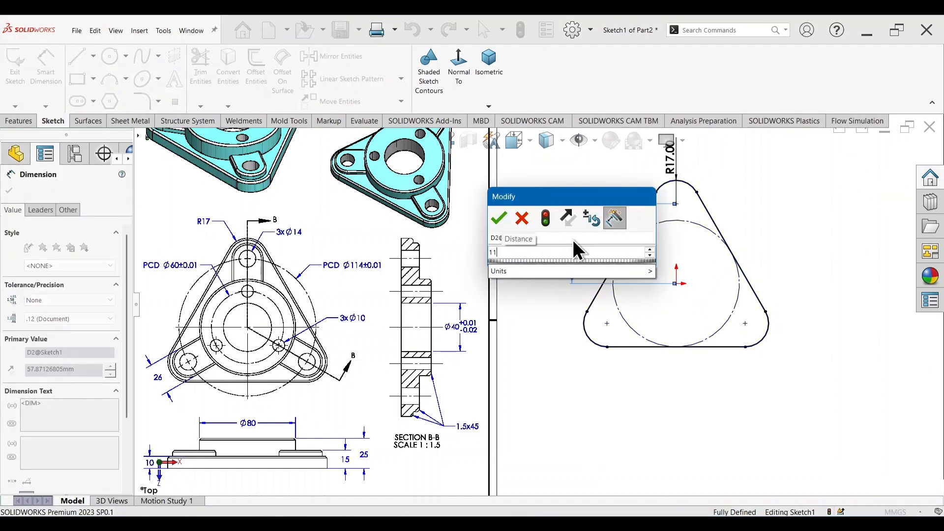
text(4/2)
key(Return)
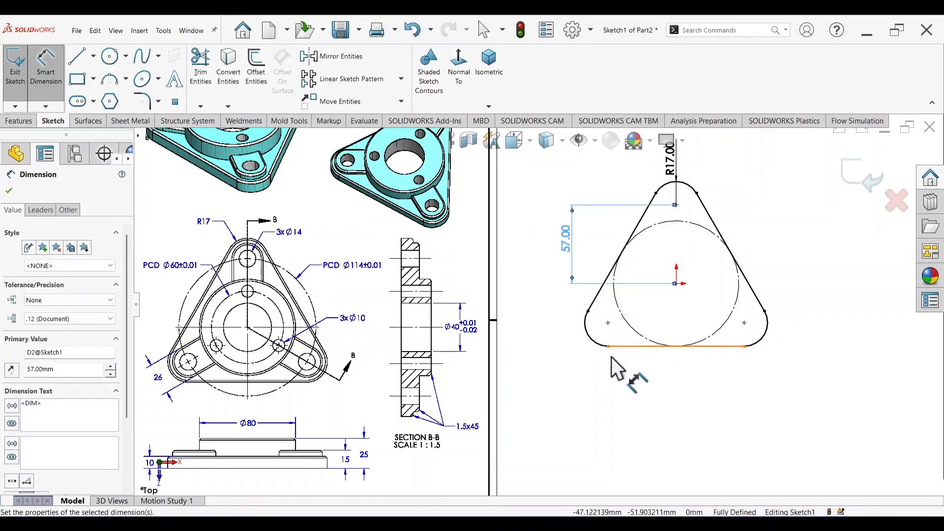
key(Escape)
Step: Draw a circle from the origin through the fillet centres and convert it to construction geometry
key(c)
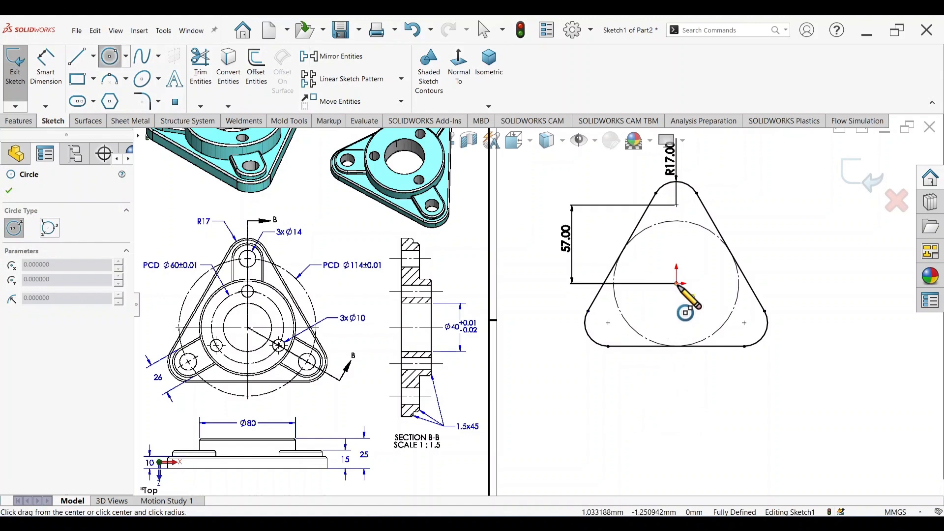
click(677, 284)
click(745, 325)
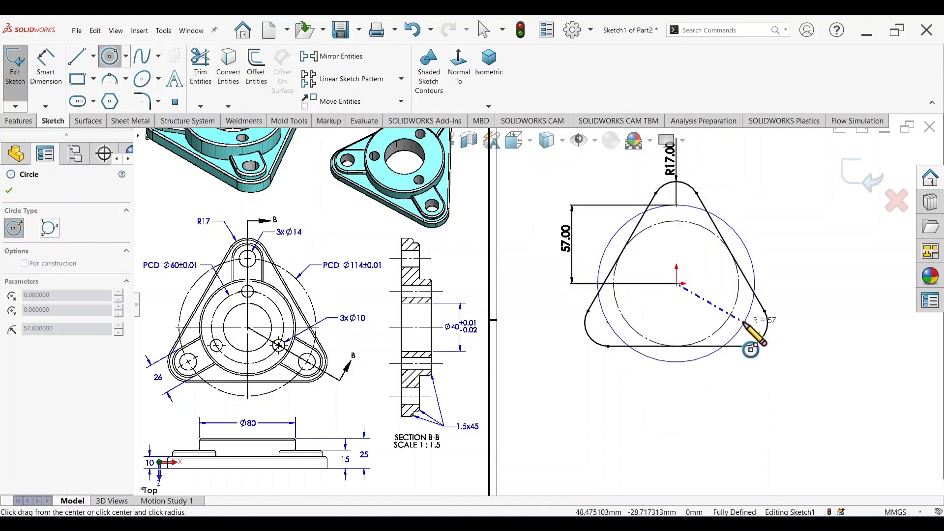
key(Escape)
click(753, 271)
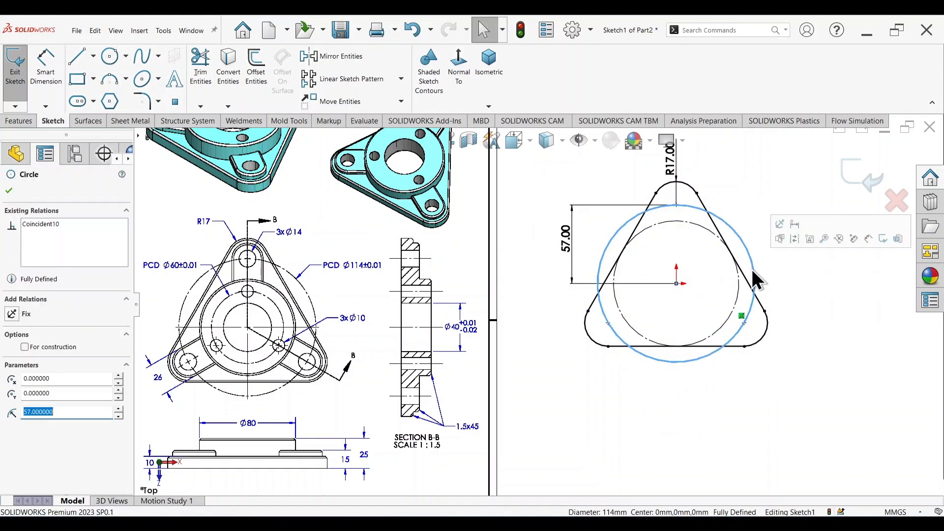
click(787, 315)
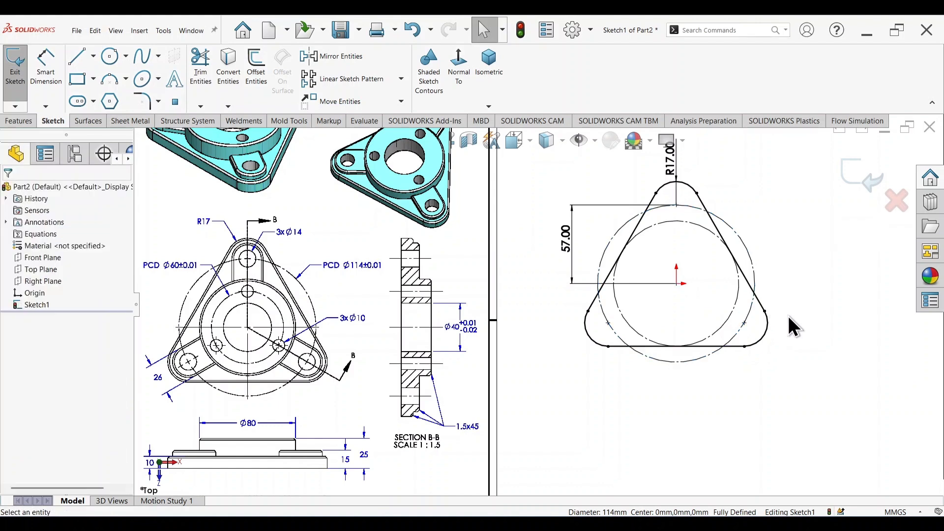
Step: Add a driven diameter dimension to the outer construction circle
right_drag(836, 427, 828, 379)
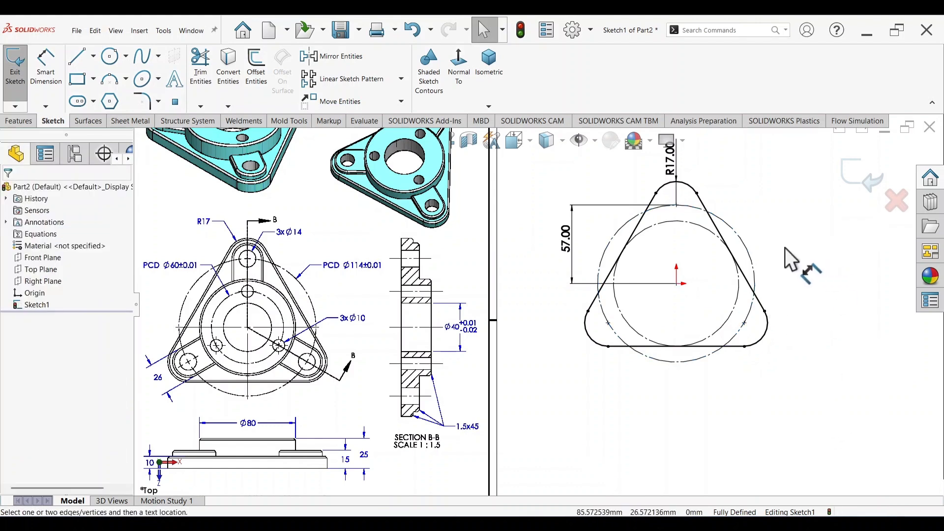
click(747, 250)
click(838, 273)
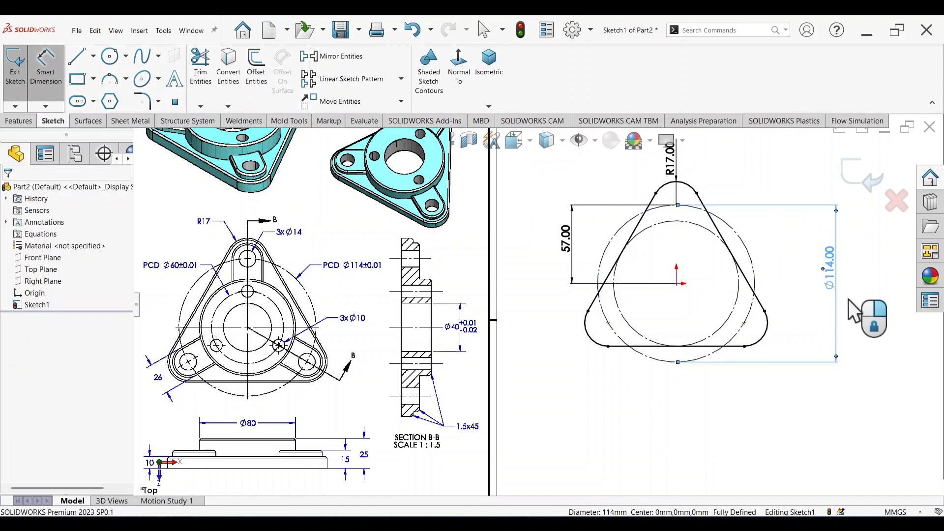
key(Escape)
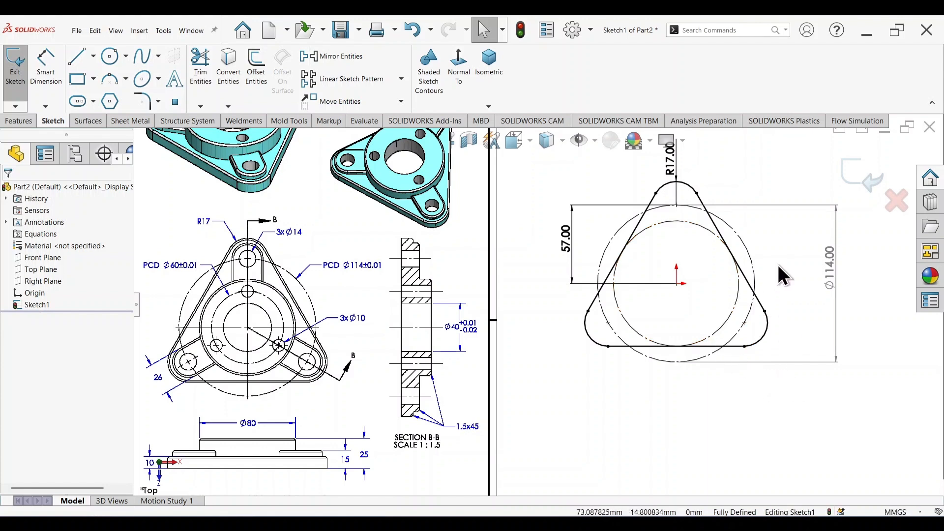
Step: Extrude the rounded triangle profile 10 mm as a blind boss
key(s)
click(872, 367)
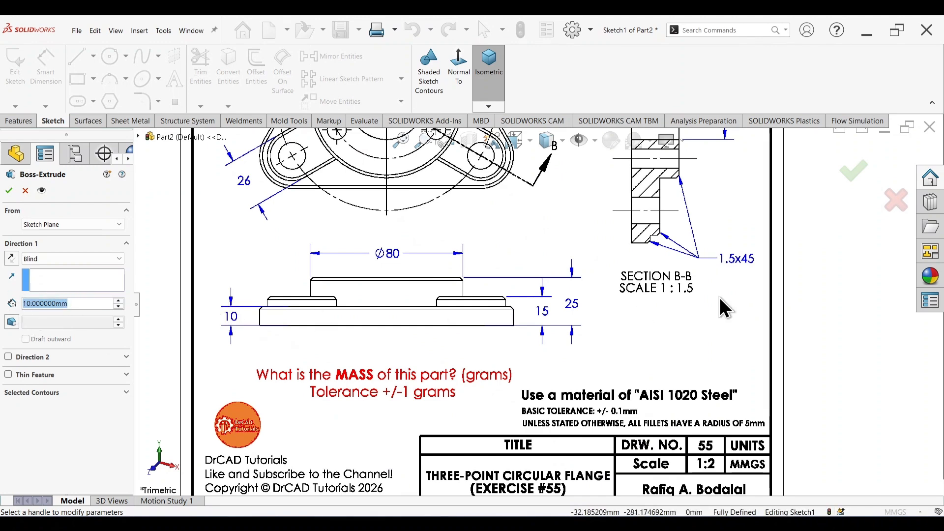
click(853, 170)
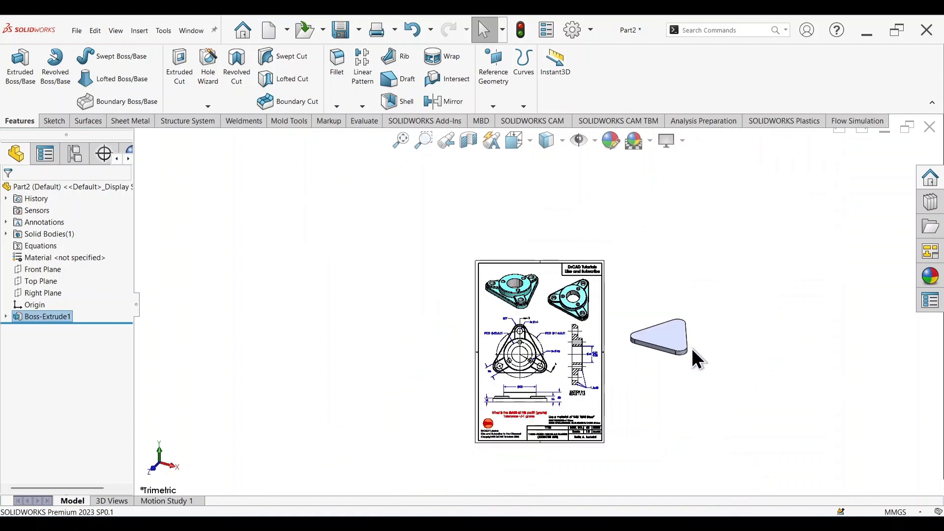
Step: Start a sketch on the plate's upper face and draw a circle centred on the origin
click(541, 293)
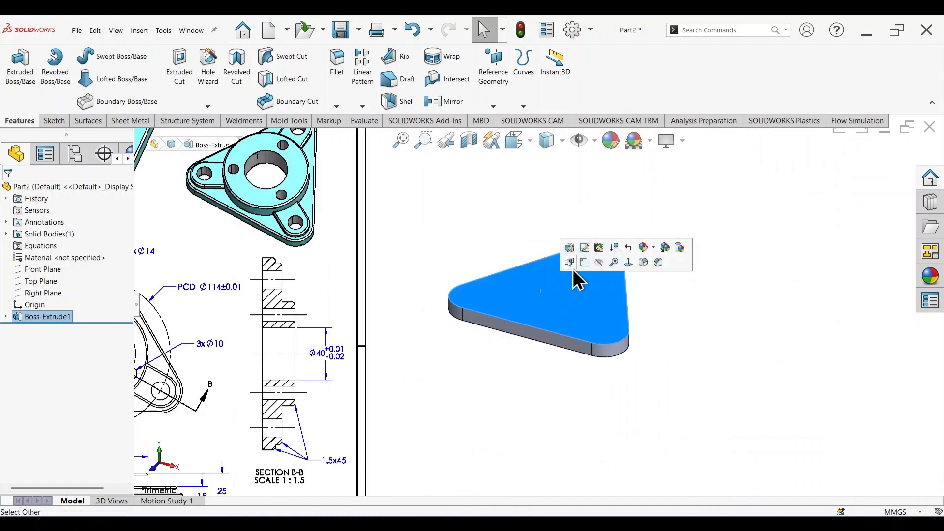
click(585, 264)
right_drag(635, 406, 680, 406)
click(687, 317)
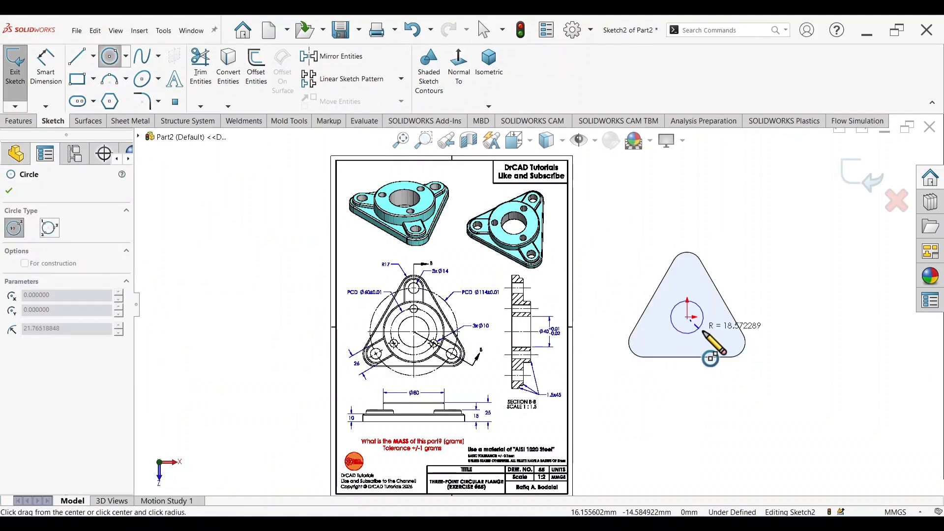
click(709, 338)
key(Escape)
Step: Dimension the origin-centred circle on the plate's upper face to a diameter of 80 mm
right_drag(800, 431, 795, 339)
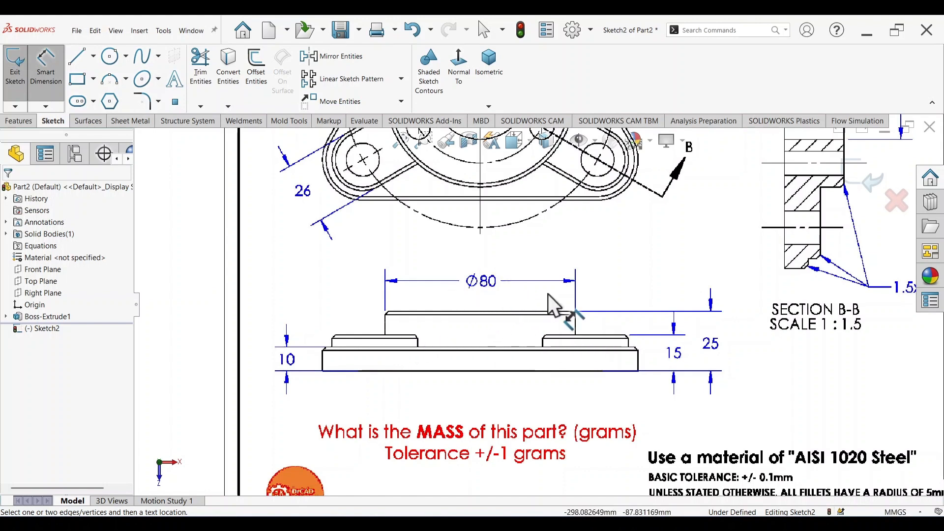
scroll(761, 225, down, 3)
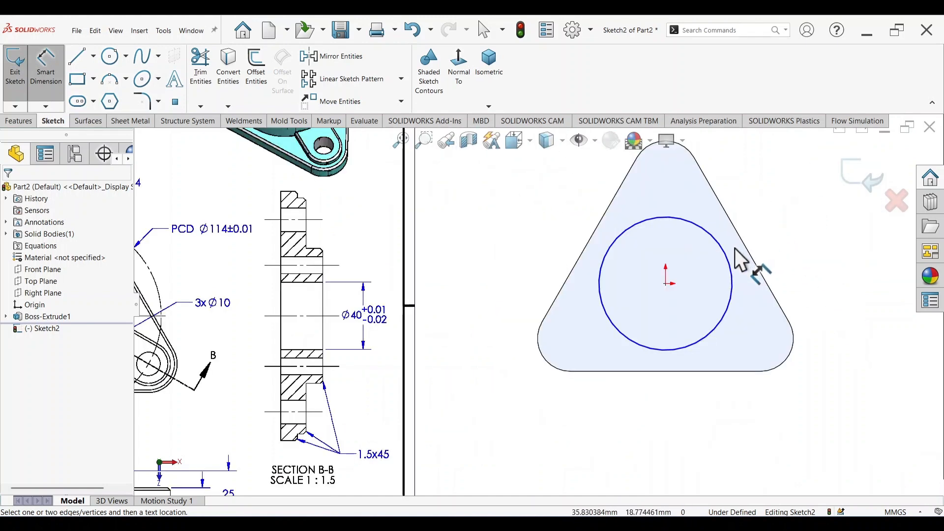
click(742, 254)
click(494, 283)
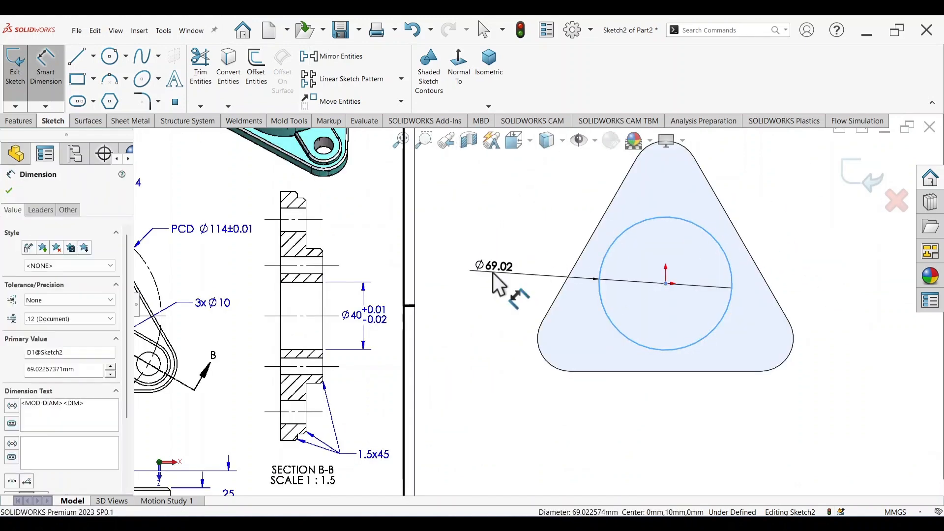
key(Return)
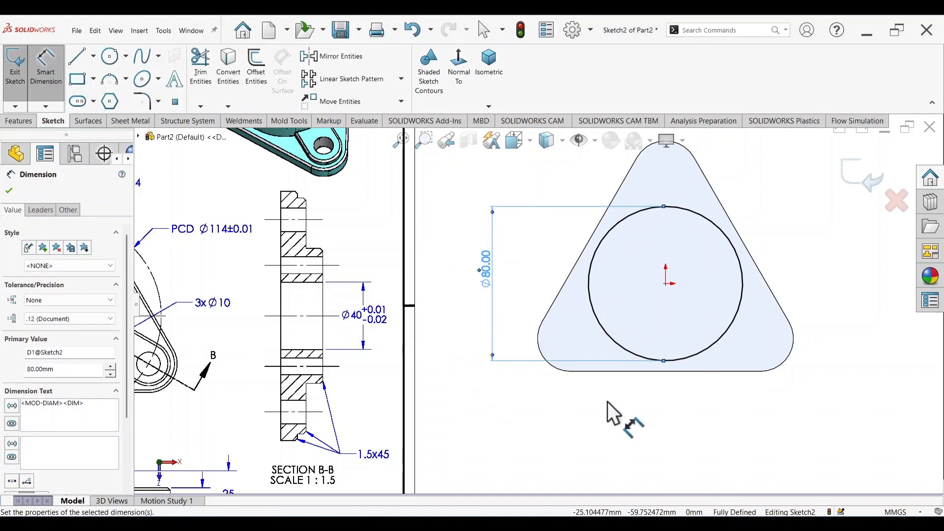
Step: Extrude the 80 mm circle 15 mm upward from the plate as a blind boss merged with the body
key(s)
click(721, 446)
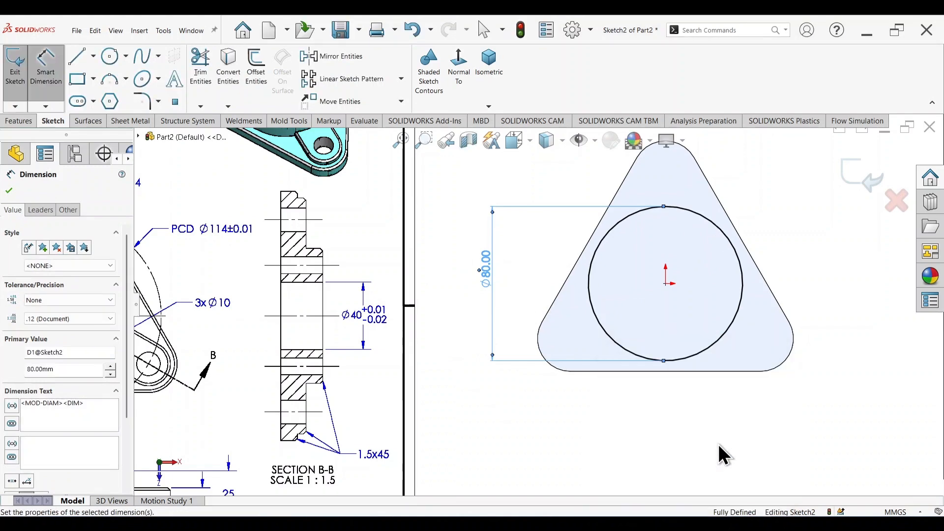
scroll(344, 383, down, 2)
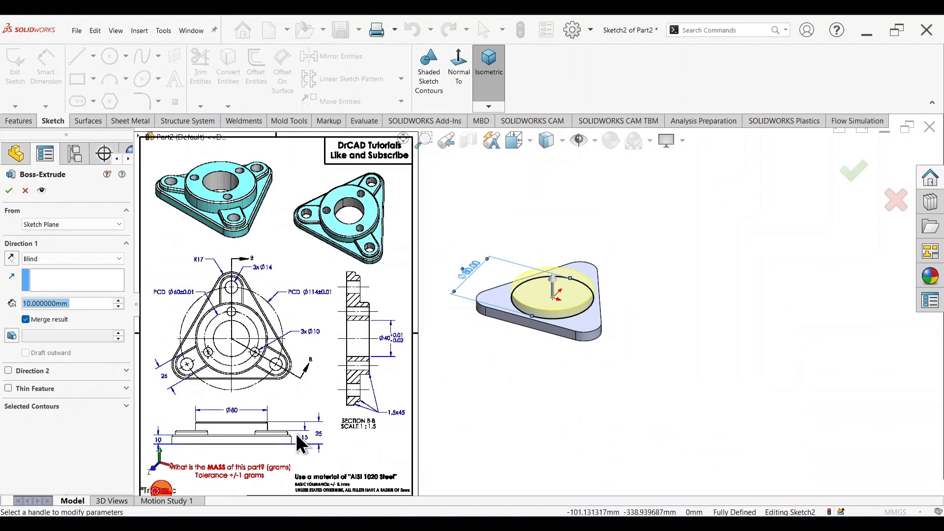
scroll(260, 441, up, 5)
scroll(312, 378, down, 2)
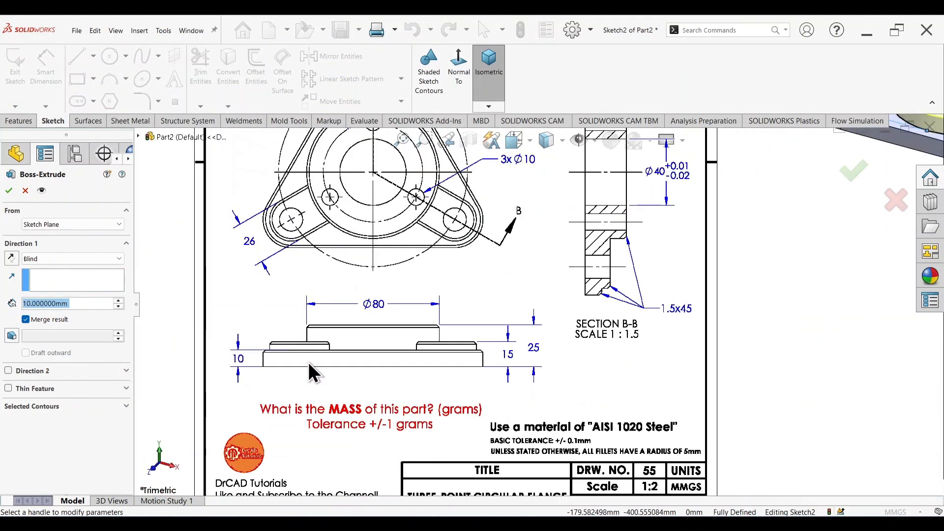
scroll(446, 327, up, 2)
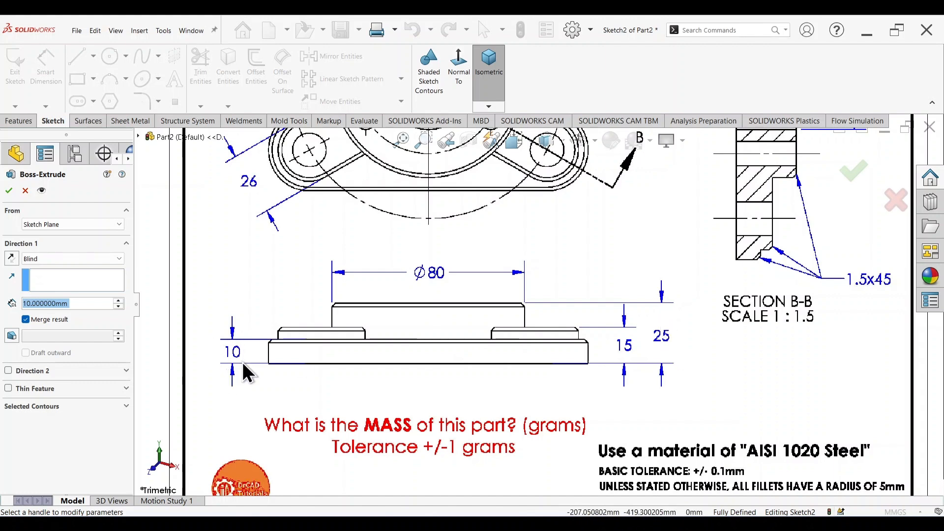
text(15)
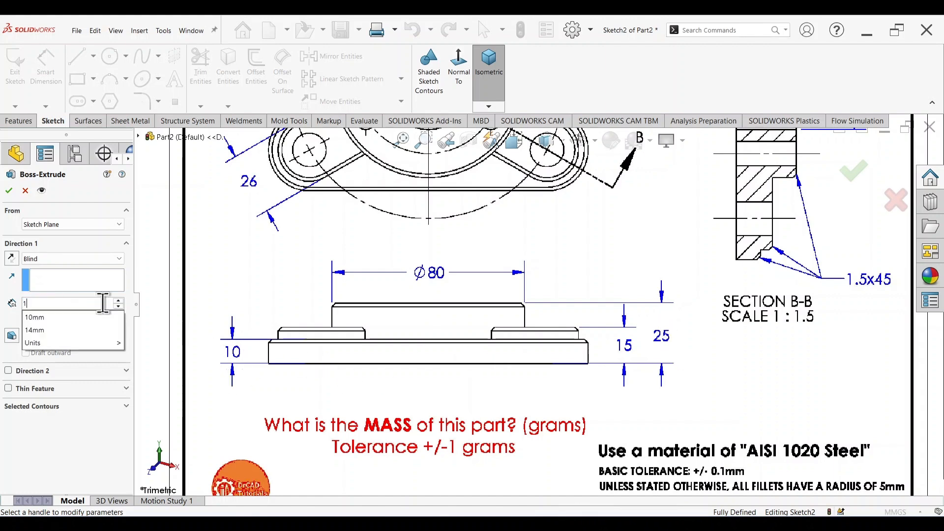
scroll(589, 296, down, 3)
scroll(742, 231, down, 5)
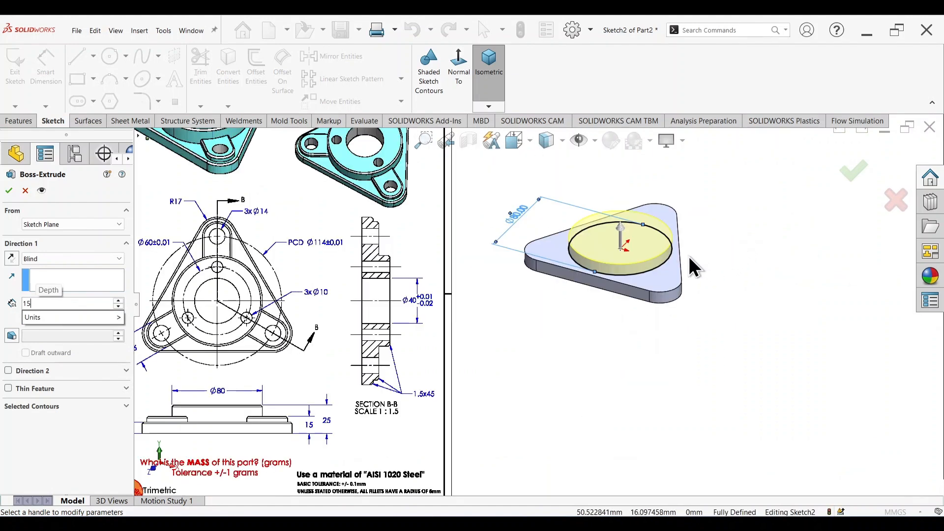
key(Return)
click(856, 172)
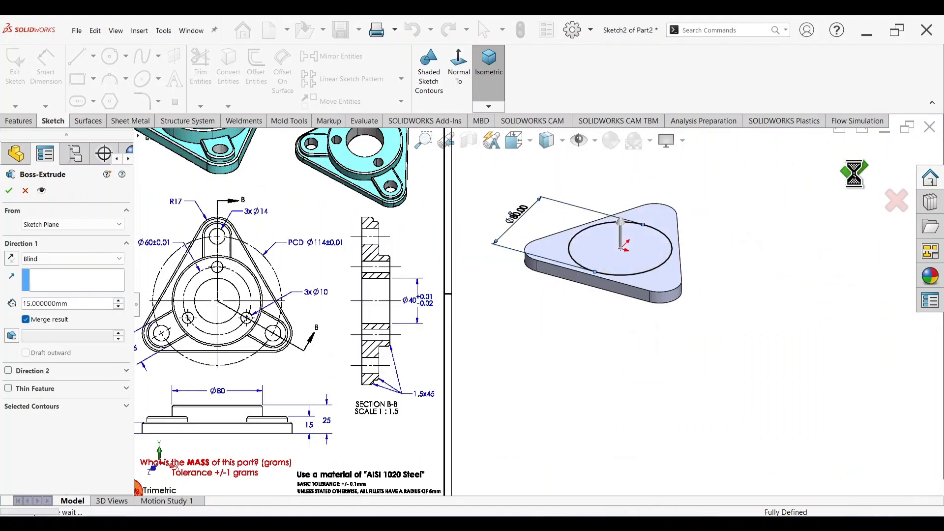
Step: Start a sketch on the triangular plate's upper face and convert the round boss's outline into a sketch circle
scroll(578, 329, up, 3)
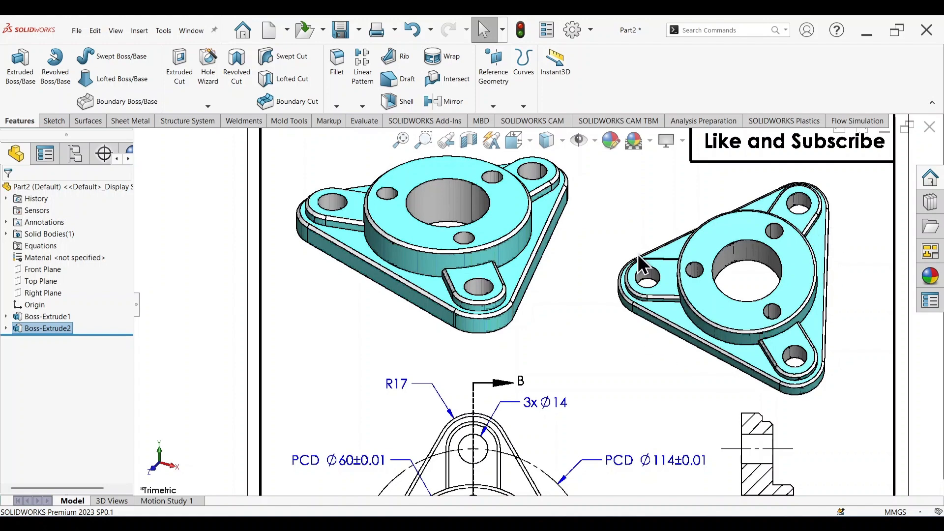
scroll(723, 368, down, 5)
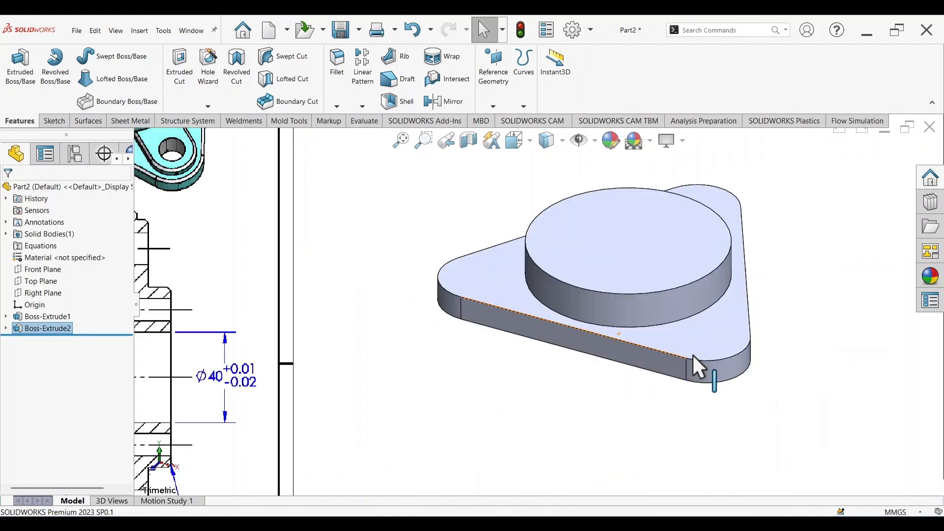
click(710, 333)
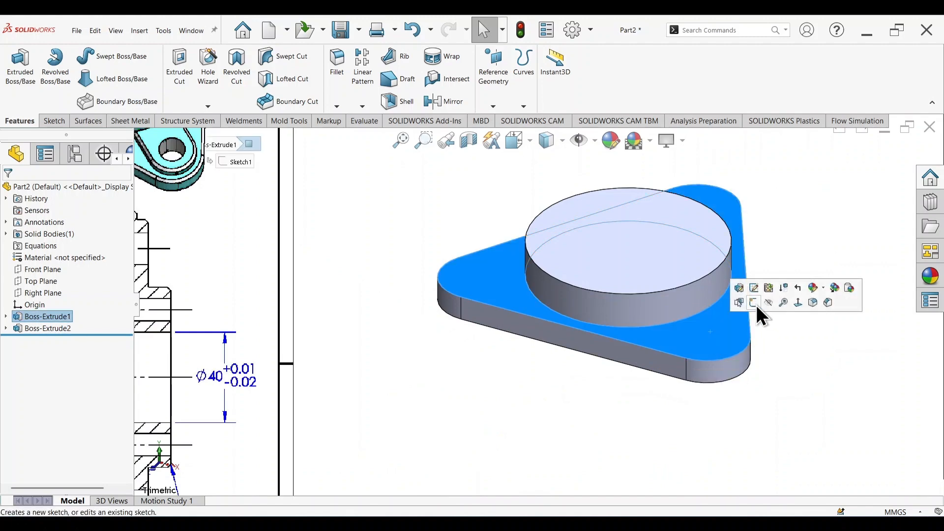
click(755, 305)
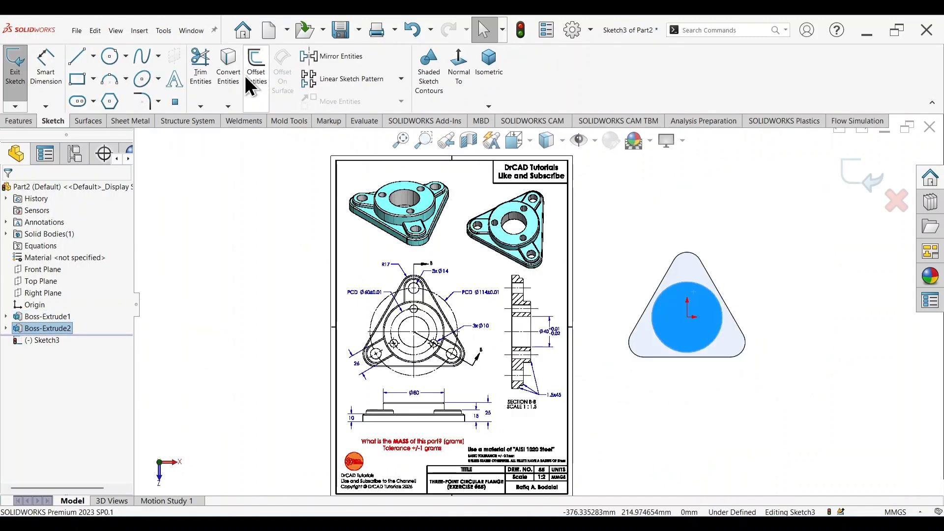
click(228, 68)
scroll(742, 285, down, 3)
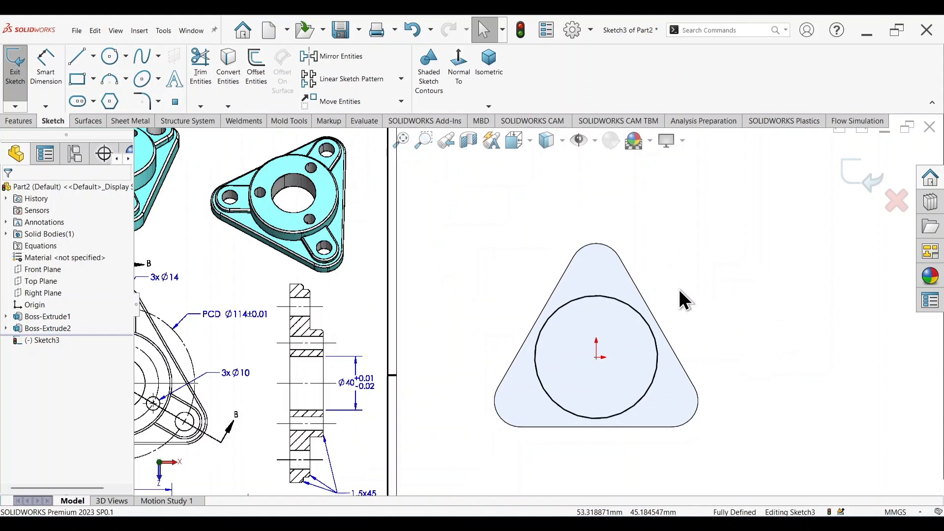
Step: Draw a circle about 21 mm in diameter centred on the plate's upper corner fillet centre
key(c)
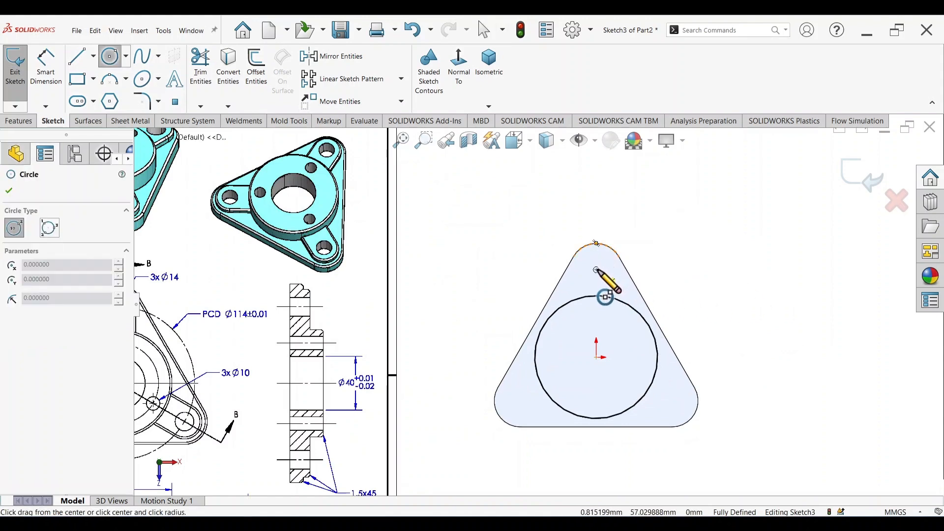
click(596, 270)
click(607, 281)
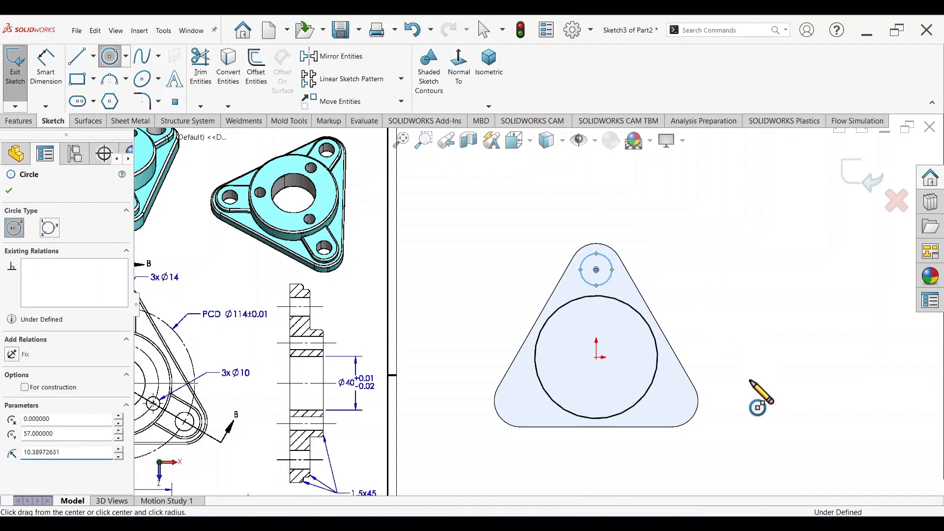
Step: Check the lug width on the drawing and set the corner circle's diameter to 26 mm
key(d)
scroll(310, 295, up, 3)
scroll(337, 299, down, 4)
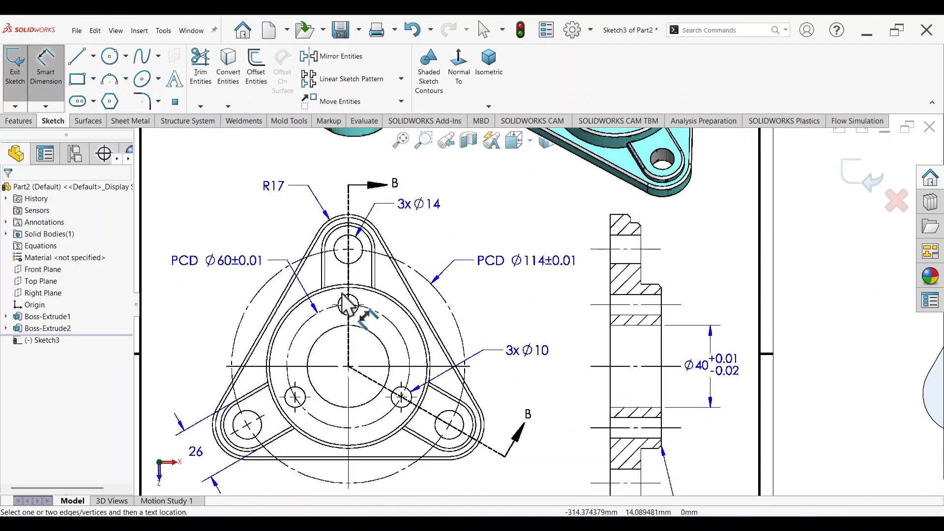
scroll(261, 442, down, 4)
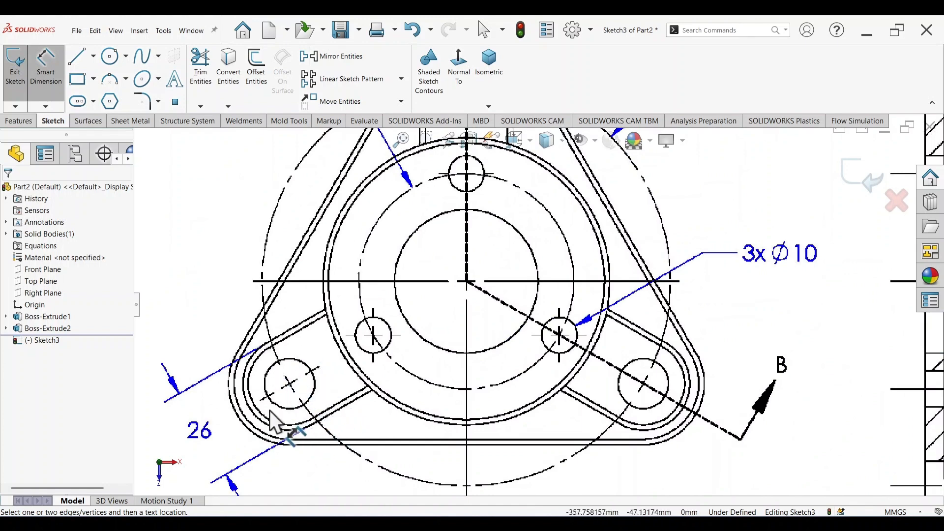
scroll(556, 276, up, 6)
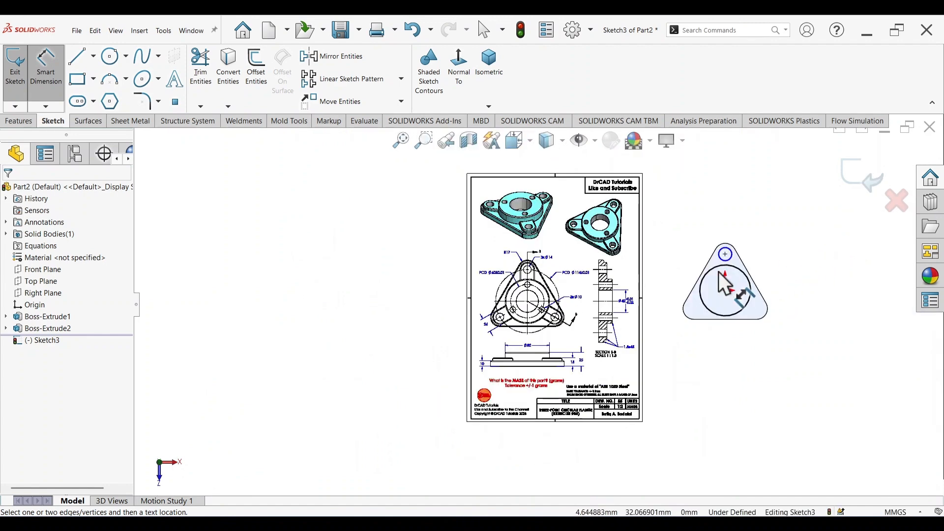
scroll(727, 284, down, 5)
click(709, 236)
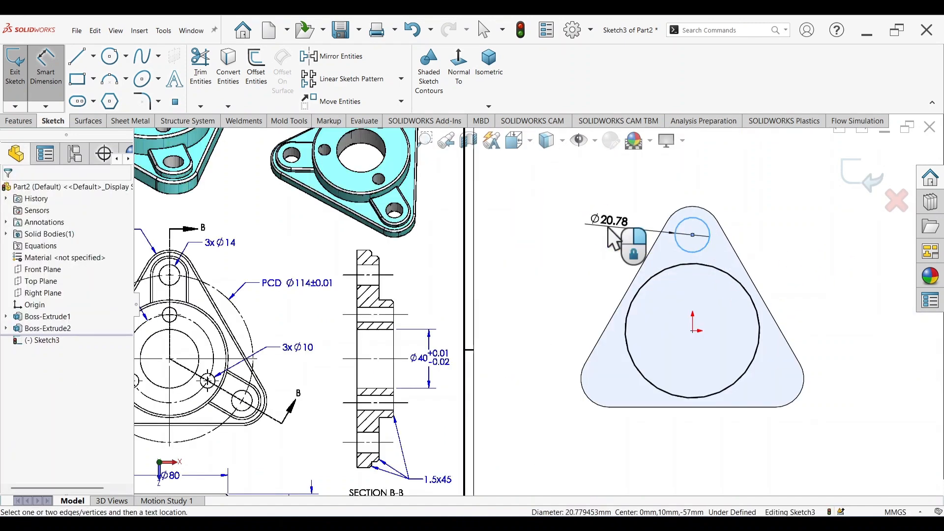
click(612, 239)
text(26)
key(Return)
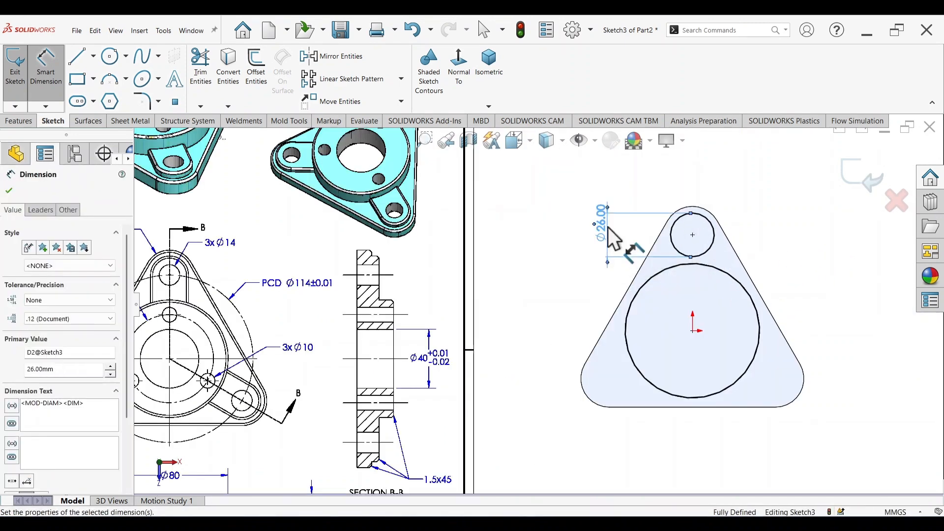
key(Escape)
Step: Draw two vertical lines from the side quadrants of the 26 mm circle down into the large boss circle
right_drag(580, 285, 536, 288)
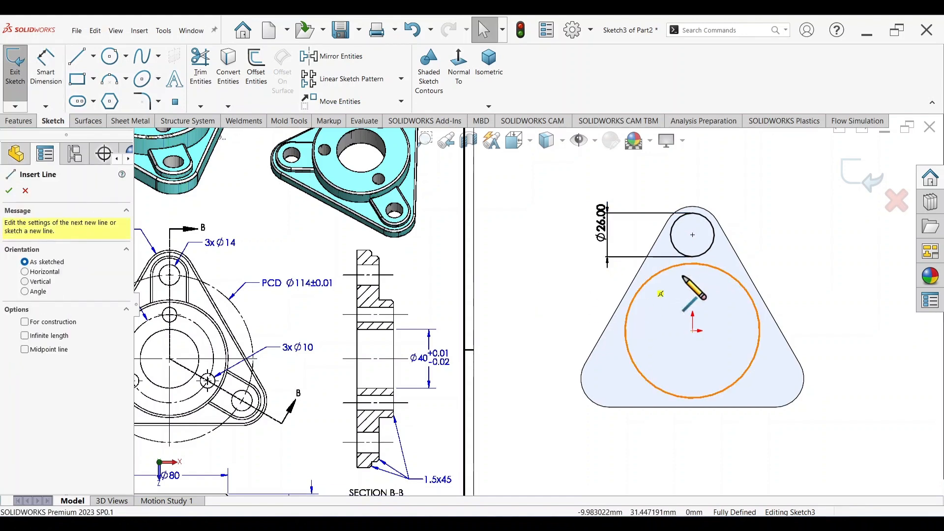
click(670, 235)
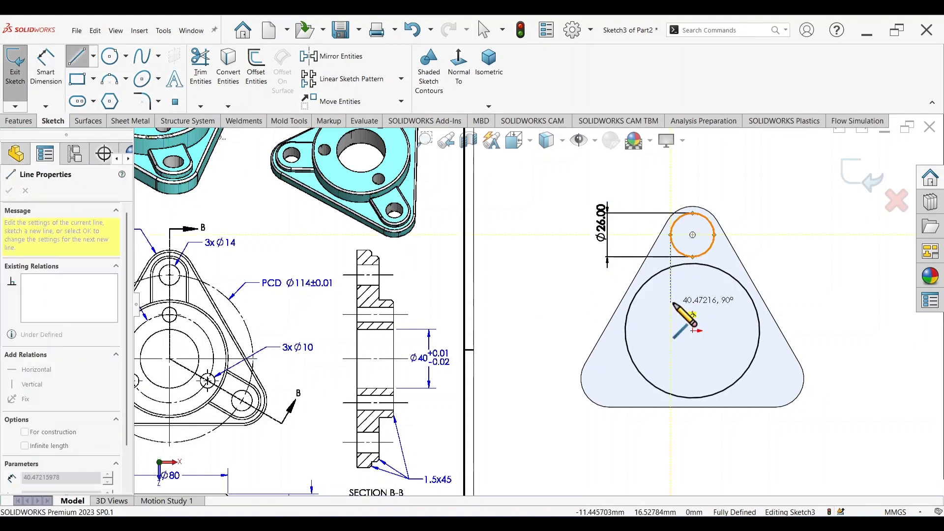
click(671, 302)
key(Escape)
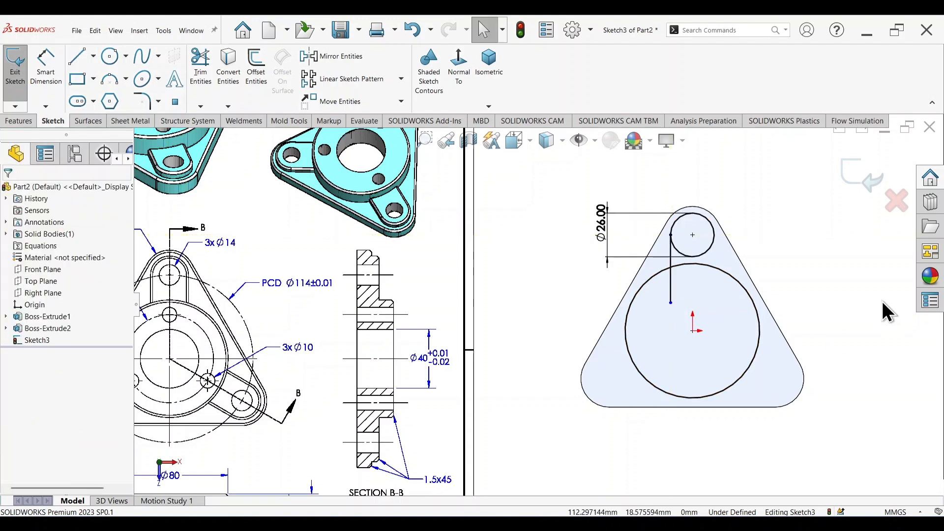
right_drag(756, 298, 714, 296)
click(714, 235)
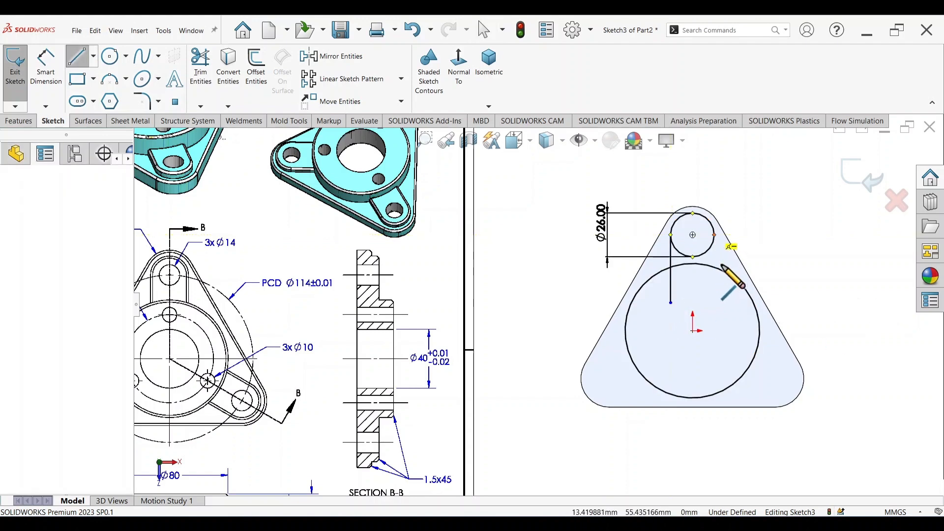
click(714, 295)
key(Escape)
Step: Trim the lines and both circles to leave a closed round-ended lug profile bounded by the boss's arc
right_drag(837, 252, 780, 303)
scroll(782, 275, down, 3)
drag(688, 303, 650, 293)
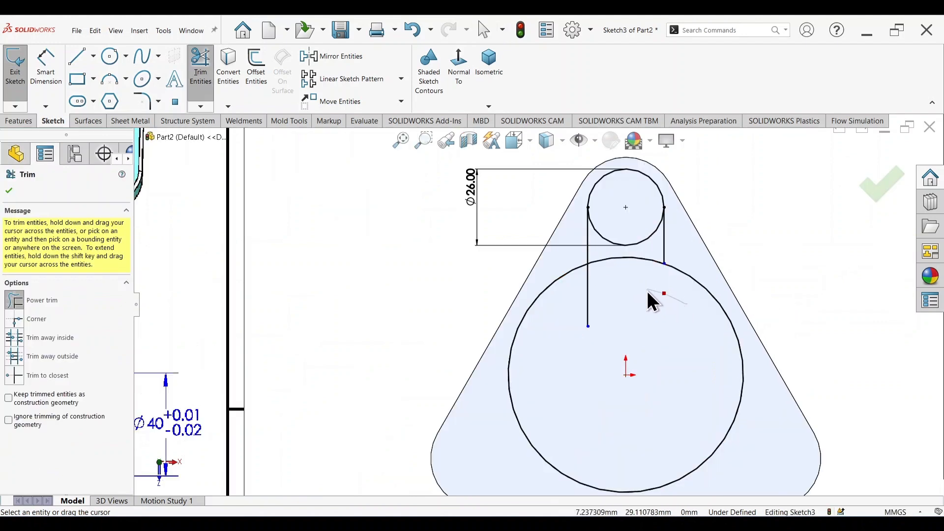
drag(618, 228, 602, 241)
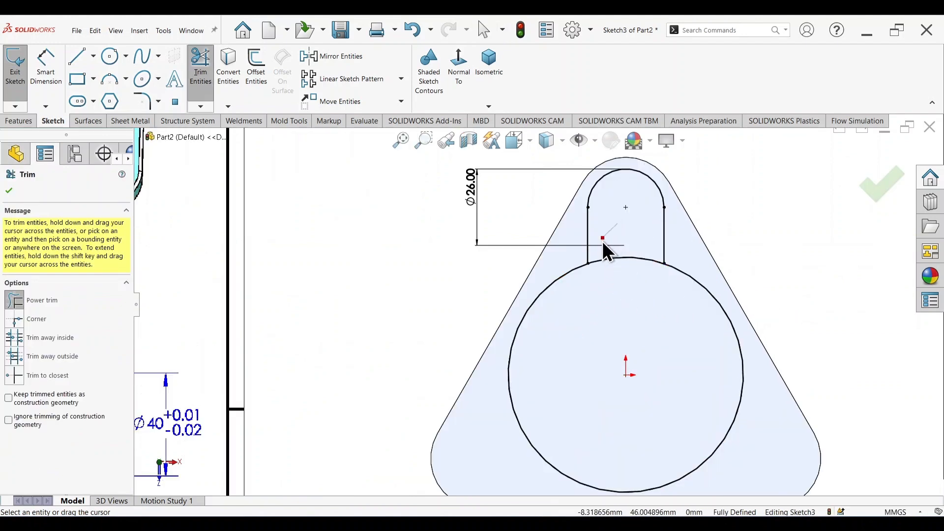
key(Escape)
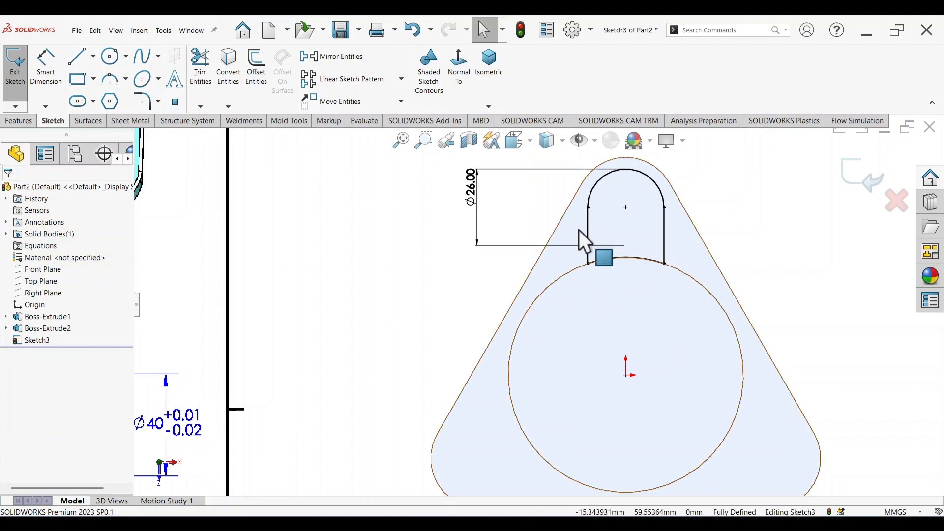
Step: Check the lug height on the drawing and extrude the round-ended lug profile 5 mm, merged with the plate and boss
scroll(732, 264, up, 2)
key(s)
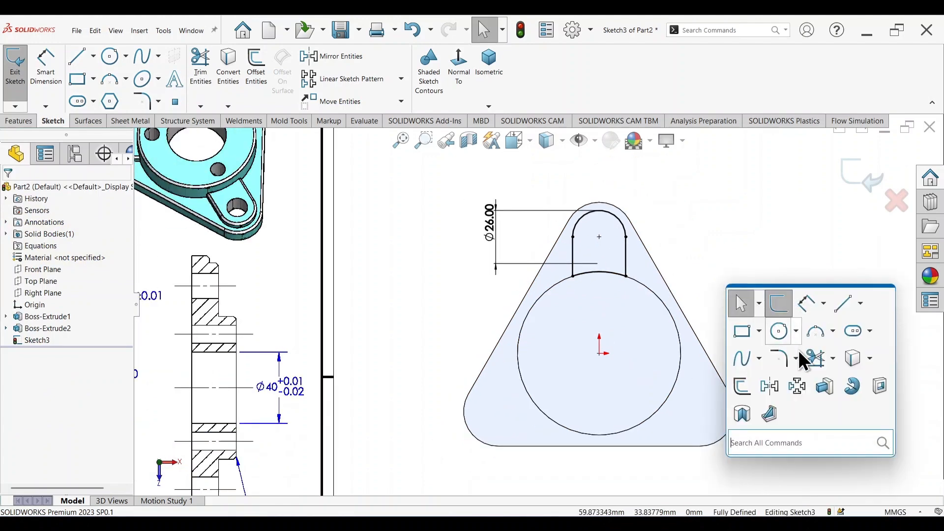
click(828, 385)
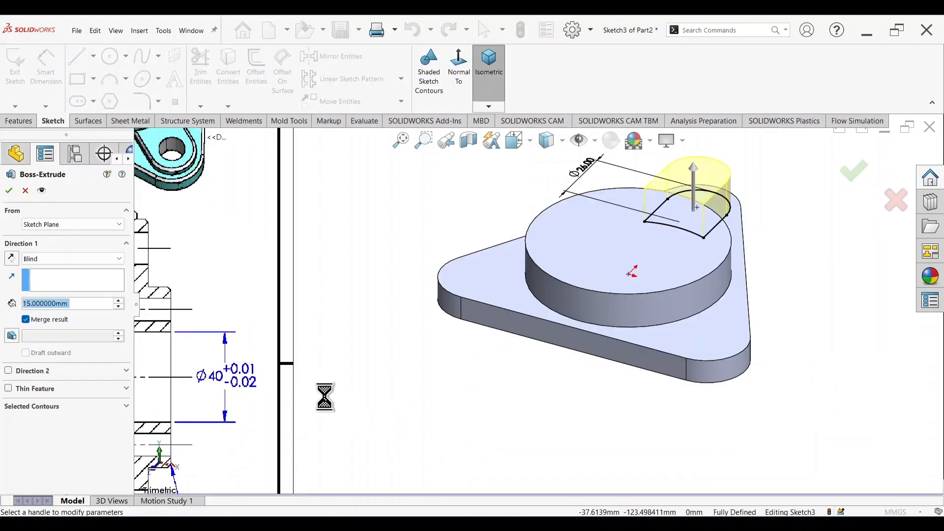
scroll(326, 397, up, 5)
scroll(266, 447, down, 5)
scroll(347, 373, up, 1)
scroll(348, 366, down, 2)
scroll(350, 358, up, 1)
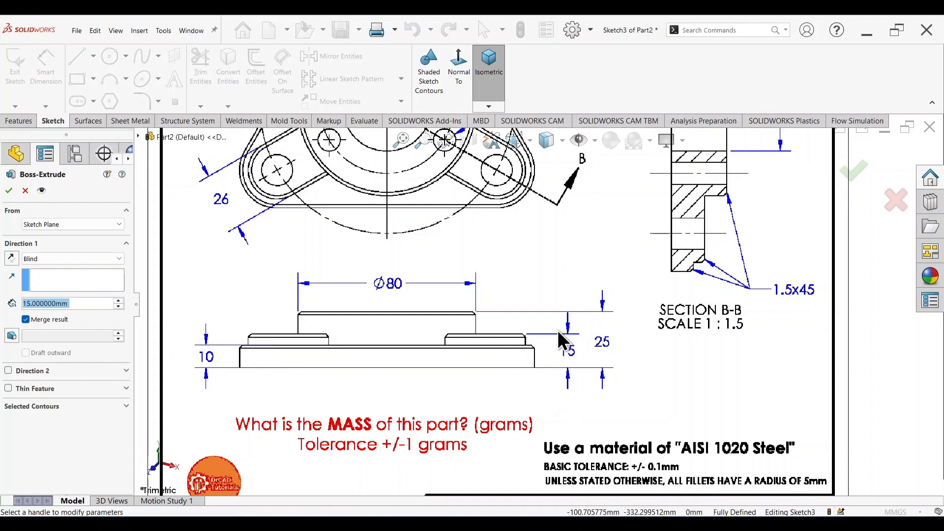
text(5)
scroll(541, 285, down, 5)
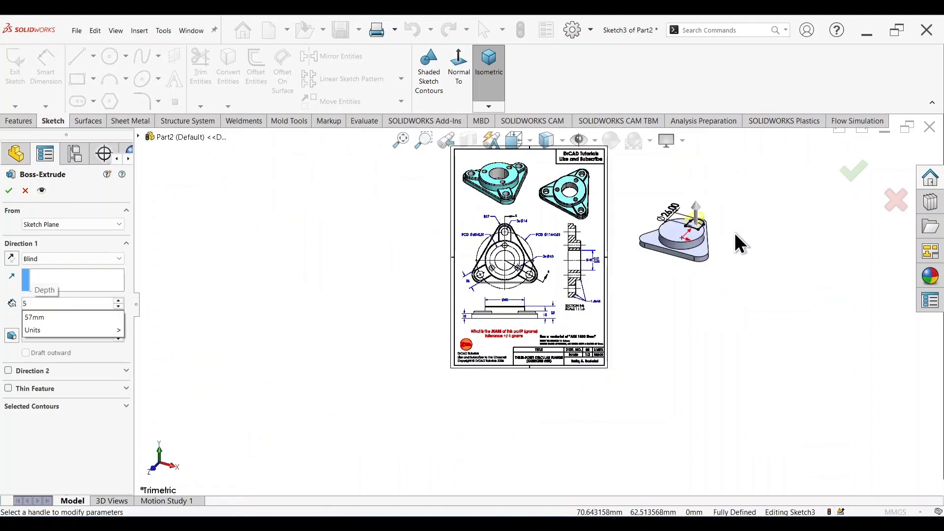
scroll(722, 246, up, 5)
key(Return)
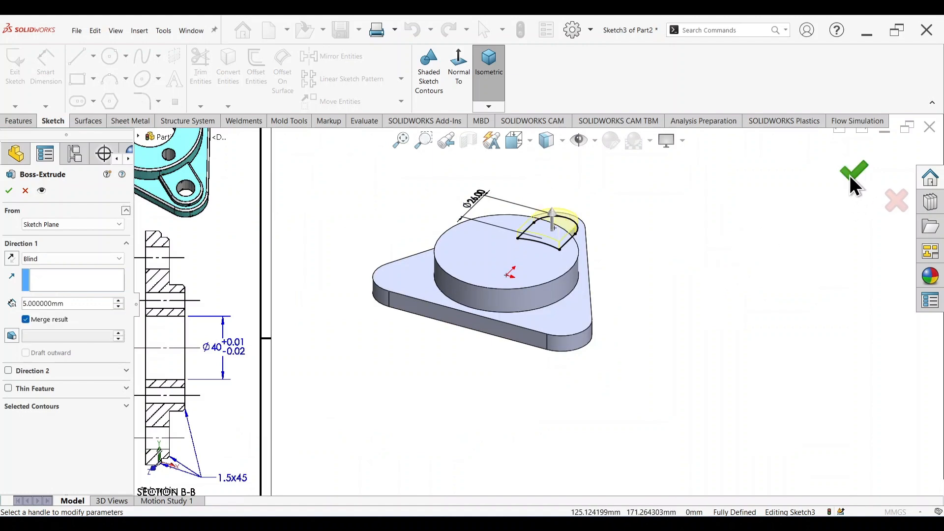
click(855, 174)
Step: Circular-pattern the lug about the large boss's circular edge with 3 equally spaced instances over 360 degrees
middle_drag(663, 316, 621, 407)
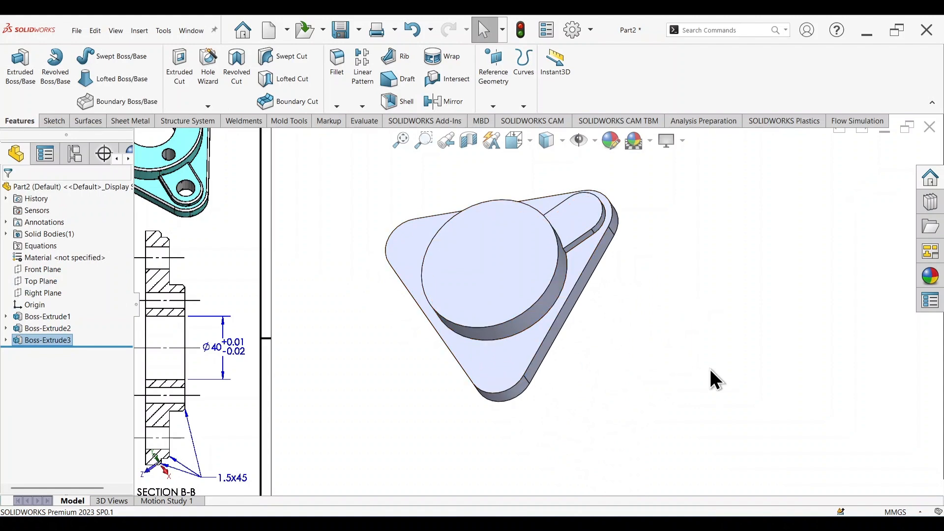
key(s)
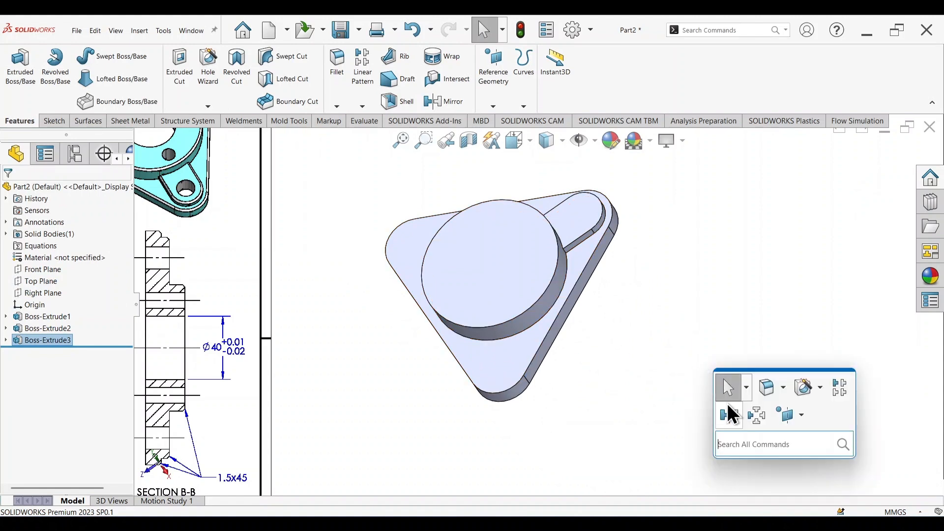
click(755, 419)
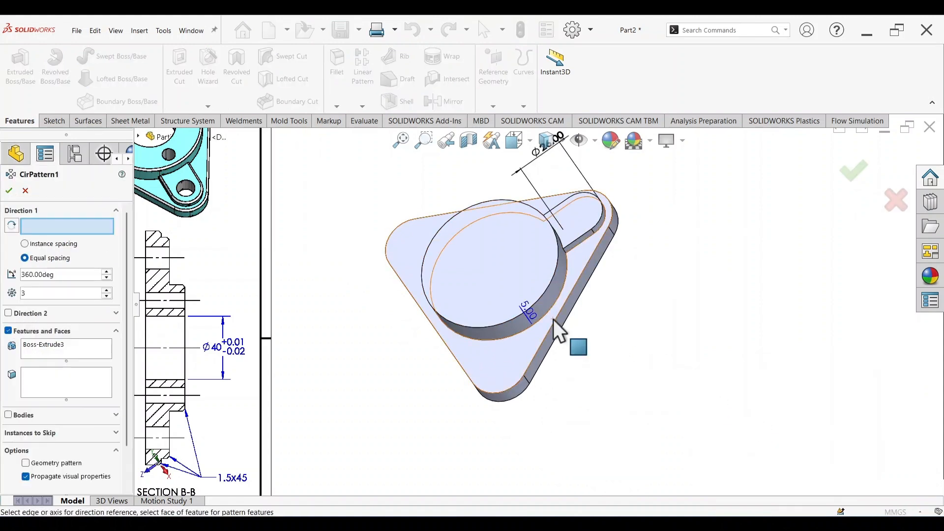
click(508, 323)
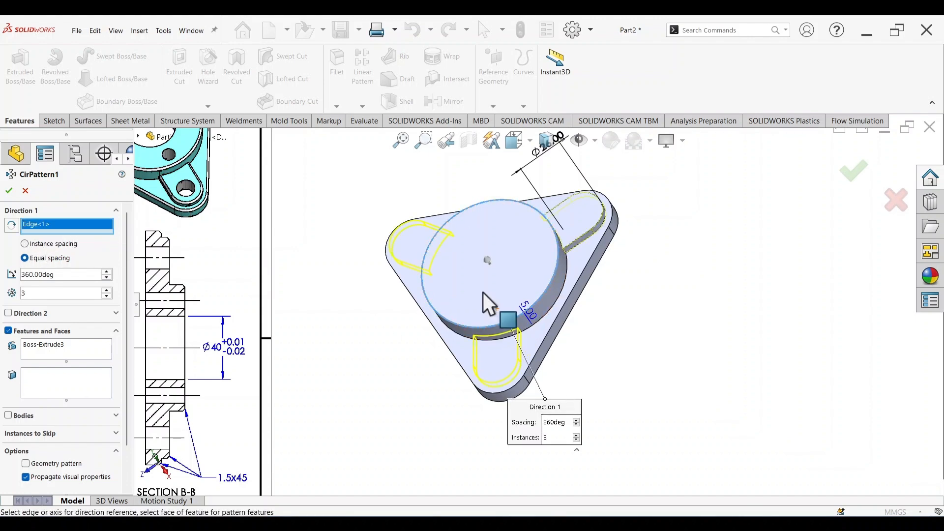
click(51, 295)
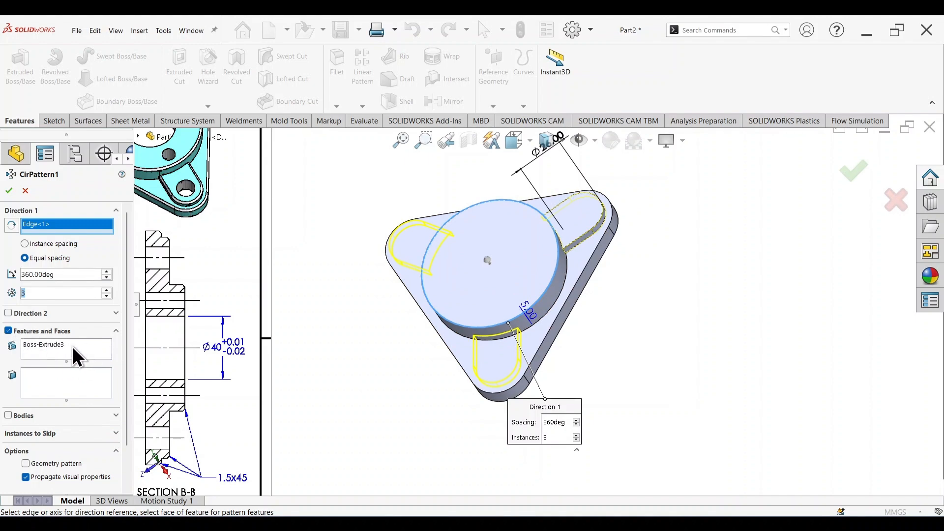
click(855, 173)
Step: Start a sketch on the large boss's top face and draw a circle centred on the origin
middle_drag(723, 375, 736, 424)
scroll(649, 372, up, 4)
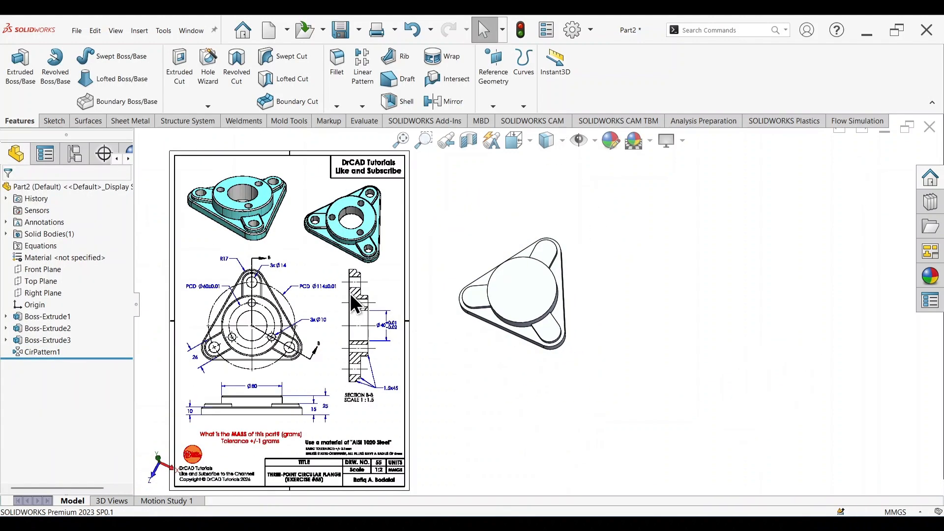
scroll(352, 295, up, 1)
scroll(296, 212, down, 6)
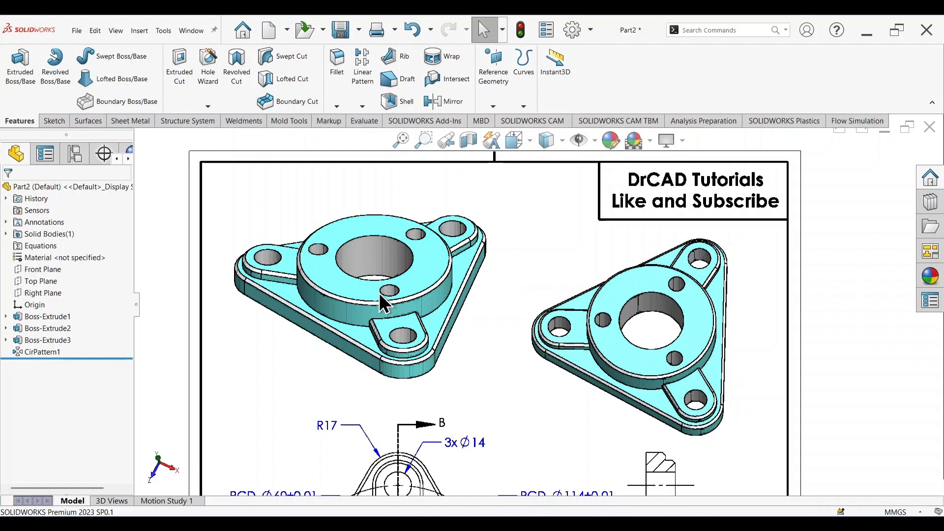
scroll(423, 427, up, 3)
scroll(585, 421, up, 2)
scroll(624, 333, down, 4)
scroll(605, 335, up, 1)
click(605, 335)
click(647, 305)
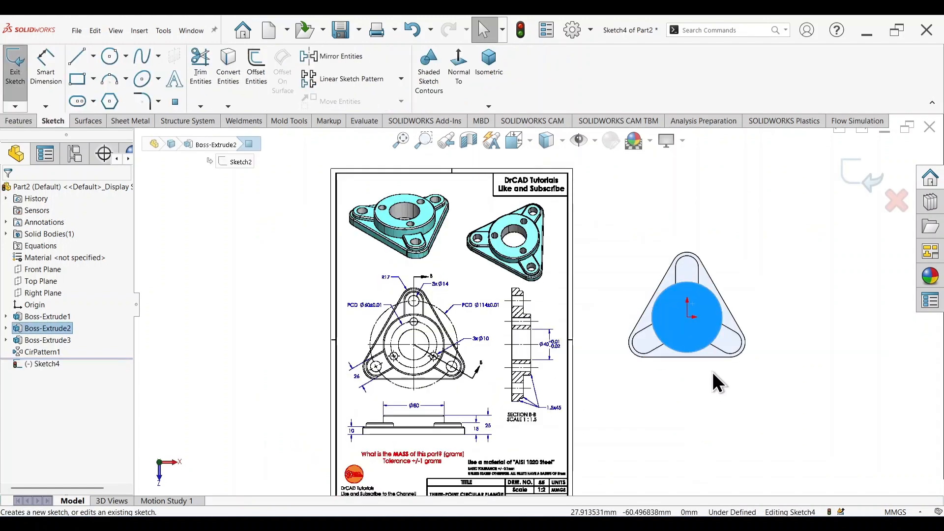
scroll(739, 328, down, 4)
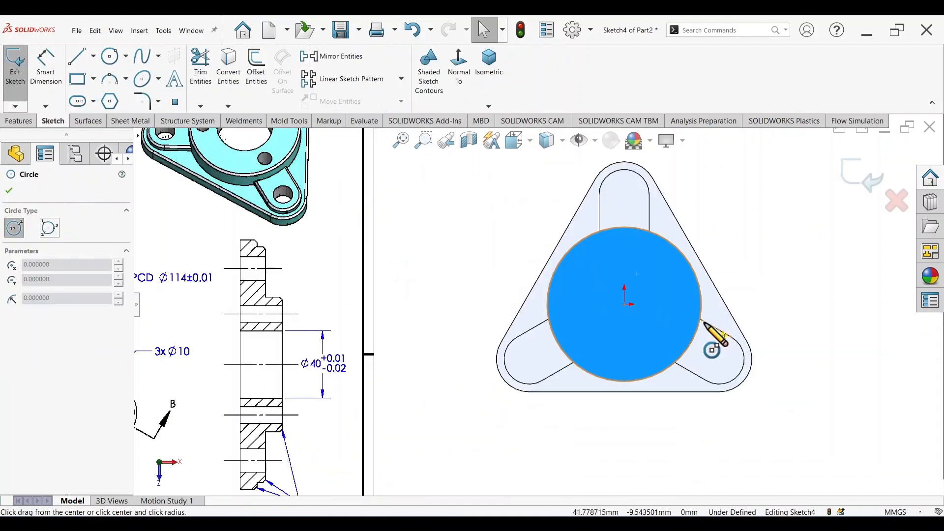
click(624, 304)
click(655, 330)
Step: Check the central bore size on the drawing and set the circle's diameter to 40 mm
right_drag(789, 391, 789, 281)
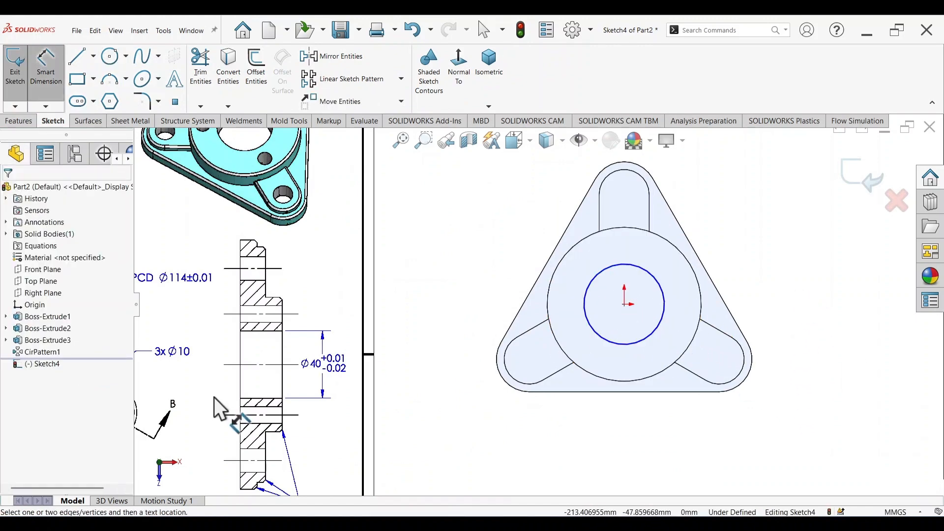
scroll(215, 397, up, 3)
scroll(444, 347, down, 3)
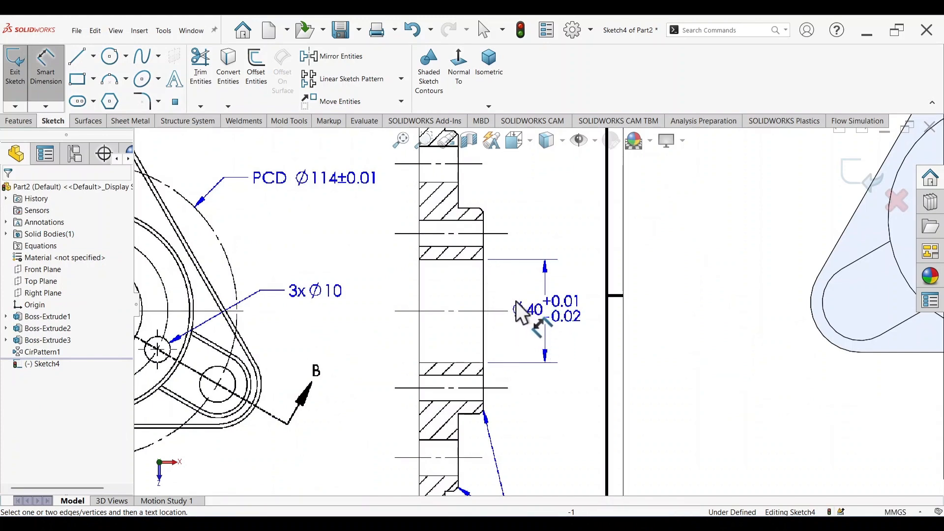
scroll(692, 329, up, 5)
scroll(638, 257, down, 2)
click(641, 315)
click(726, 274)
text(40)
key(Return)
Step: Cut the 40 mm circle through the whole part with the Through All - Both end condition
key(s)
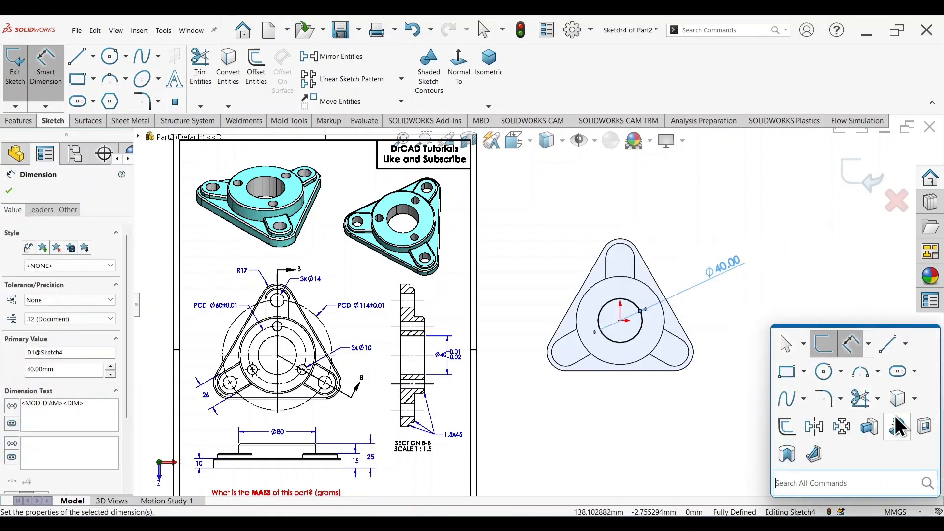
click(892, 421)
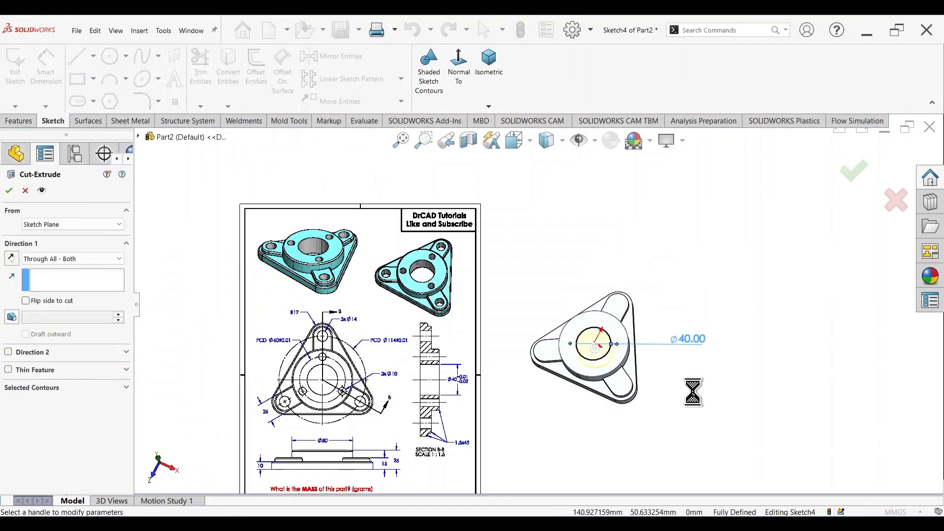
right_click(694, 354)
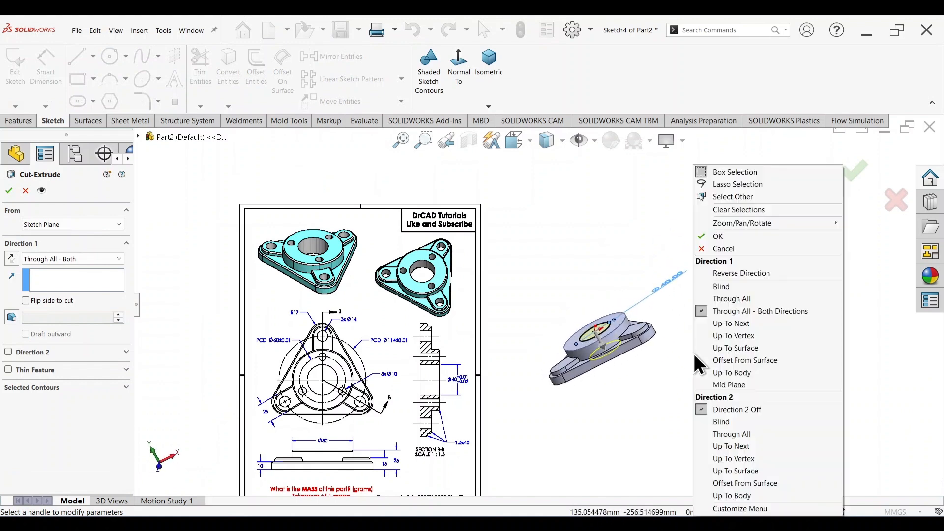
click(778, 316)
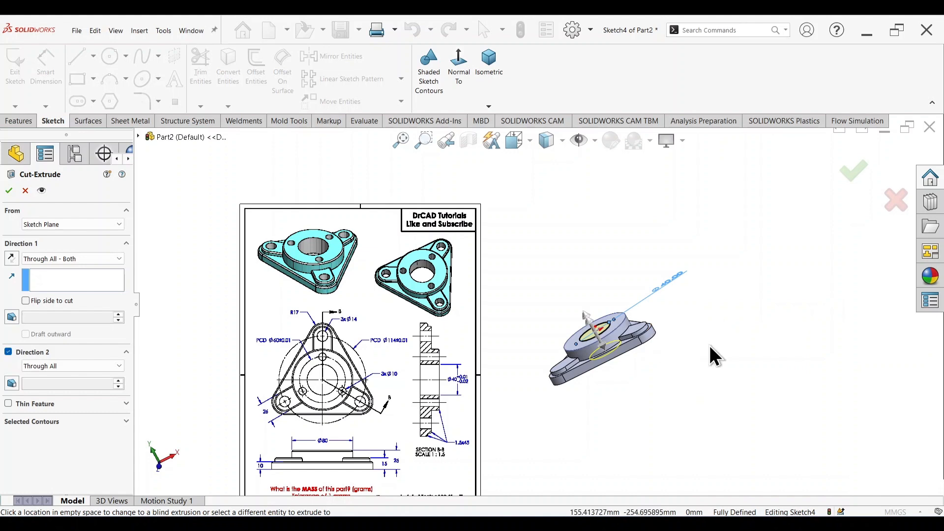
middle_drag(771, 260, 769, 311)
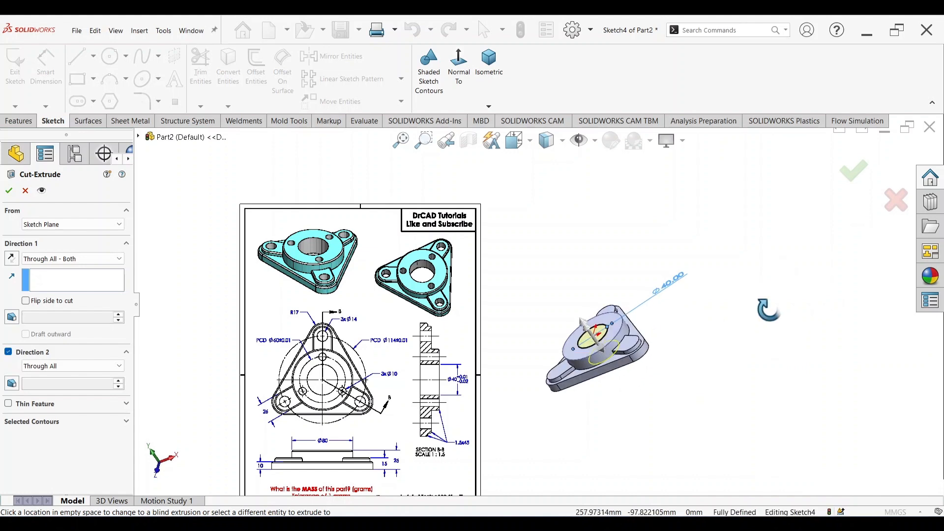
click(858, 186)
Step: Start a sketch on the upper lug's top face and draw a circle about 13.6 mm in diameter centred on the lug's rounded end
middle_drag(727, 365, 747, 405)
scroll(405, 281, down, 5)
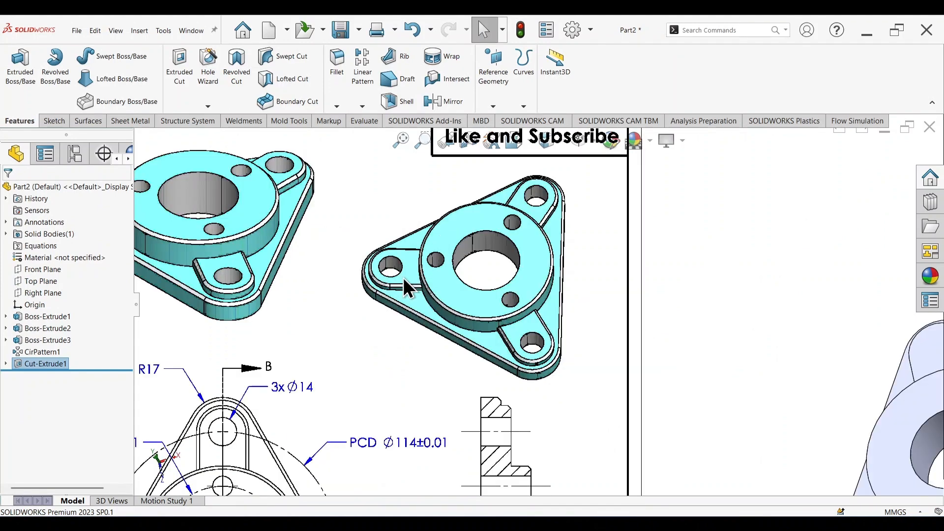
scroll(767, 349, up, 5)
click(732, 327)
click(772, 298)
key(c)
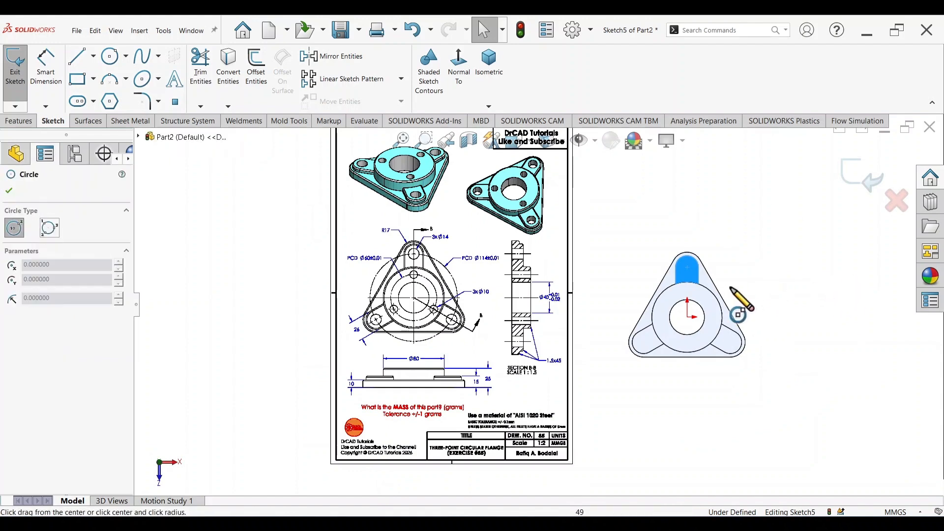
scroll(719, 301, down, 5)
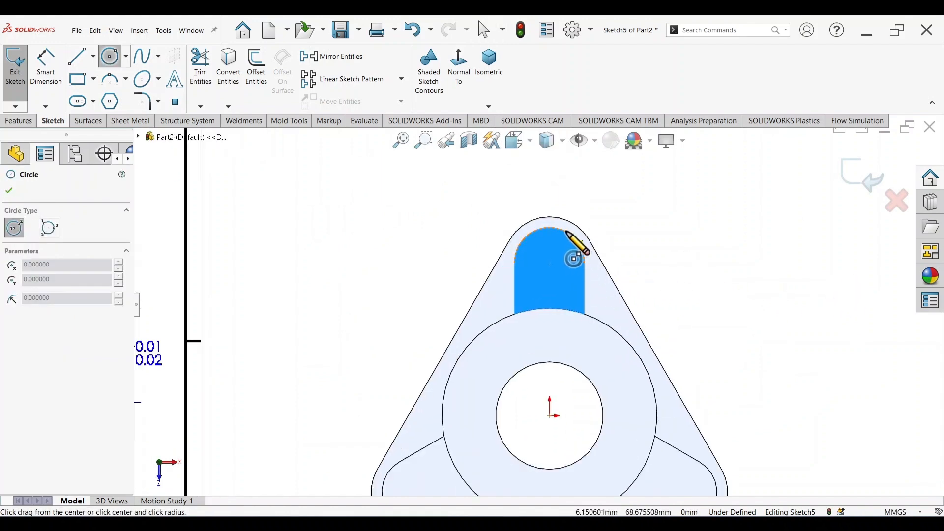
drag(549, 262, 561, 278)
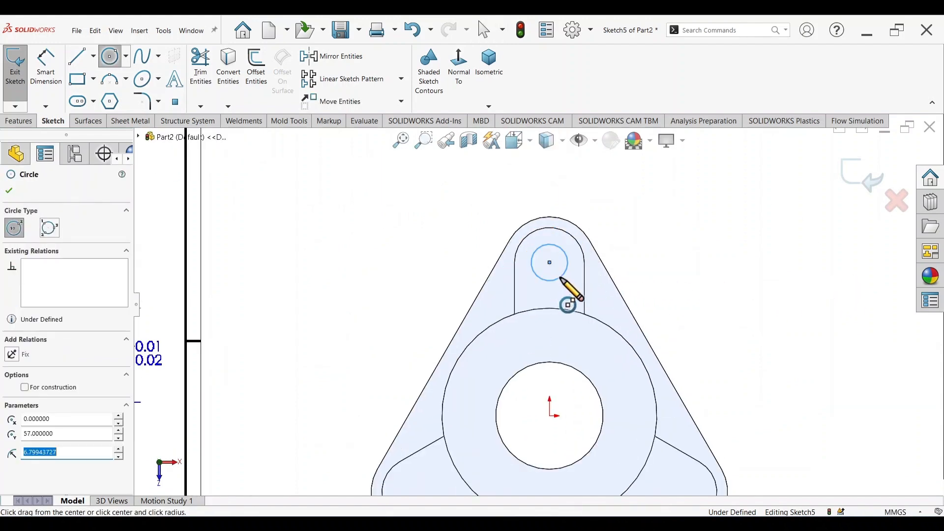
key(Escape)
Step: Check the lug hole size on the drawing and set the lug circle's diameter to 14 mm
key(d)
scroll(450, 323, up, 5)
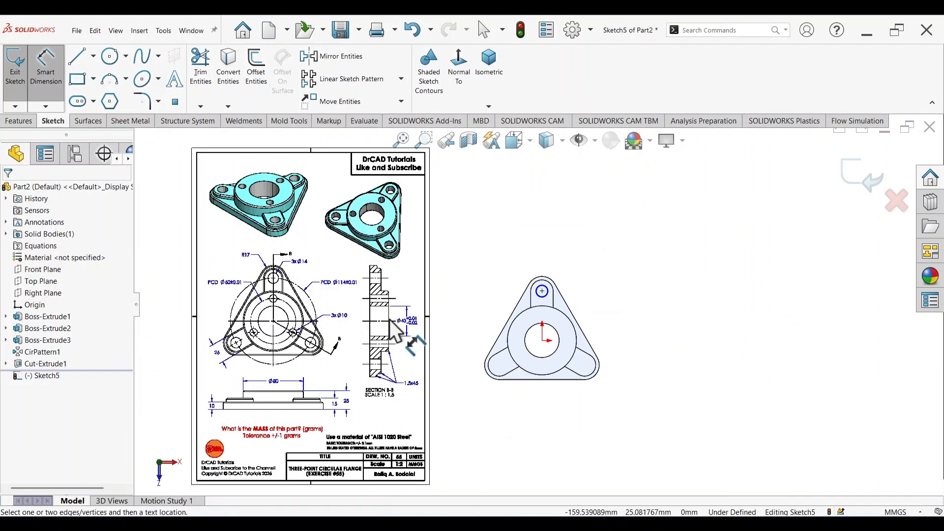
scroll(297, 273, down, 6)
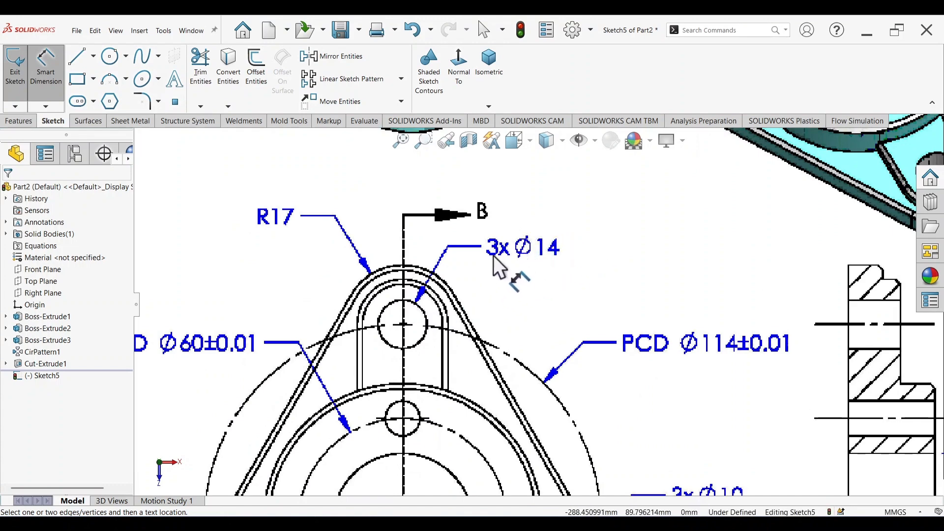
scroll(493, 258, up, 5)
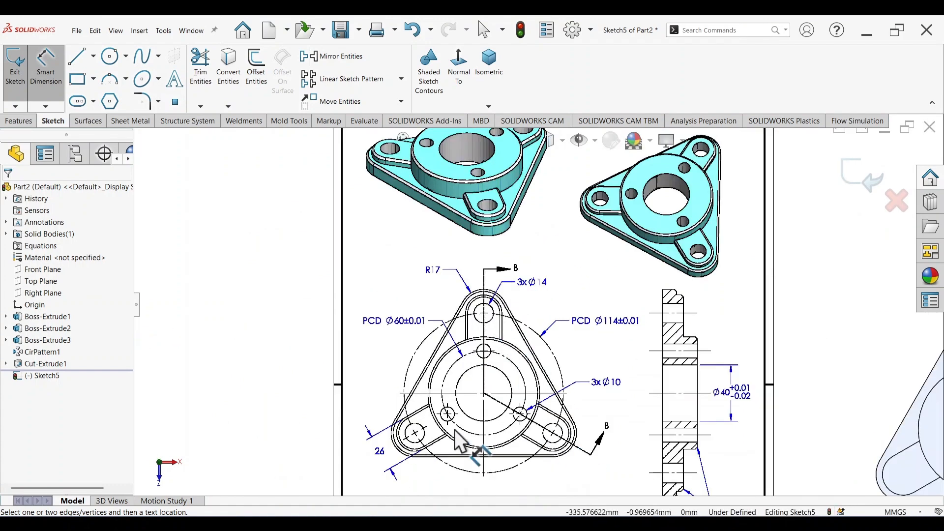
scroll(762, 371, up, 6)
scroll(656, 316, down, 5)
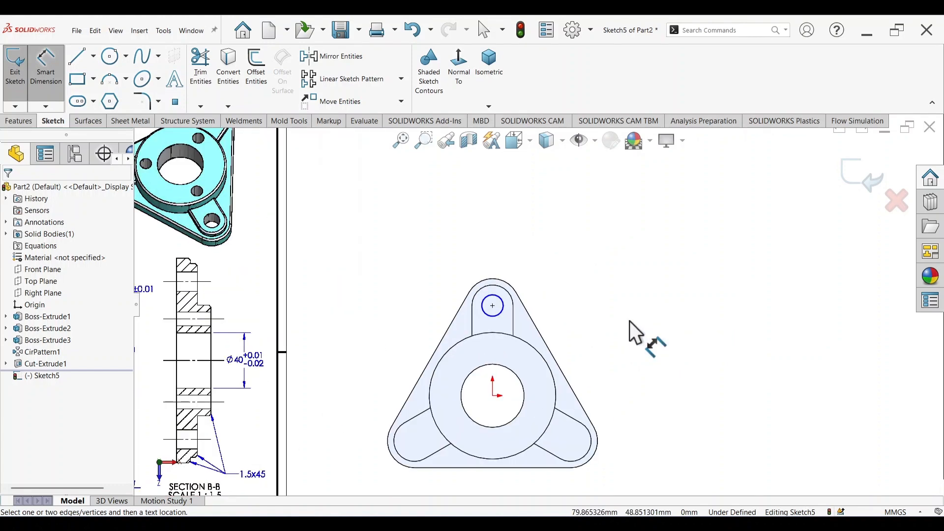
click(507, 301)
click(563, 275)
text(14)
key(Return)
Step: Cut the 14 mm lug circle through the whole part with the Through All - Both end condition
key(s)
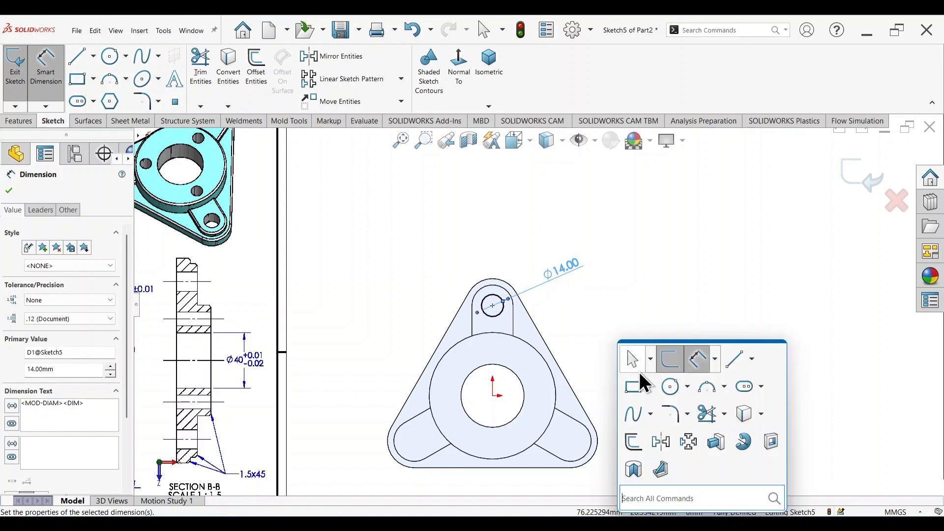
click(769, 442)
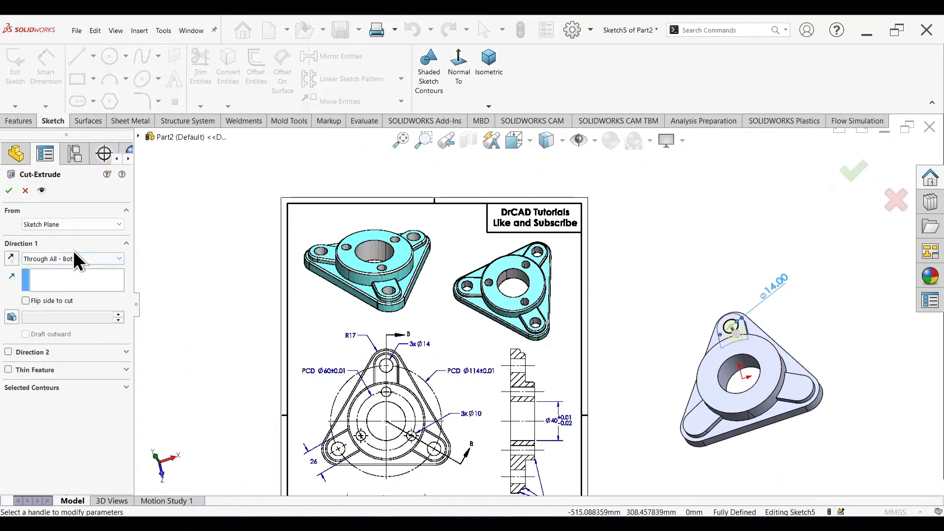
click(858, 173)
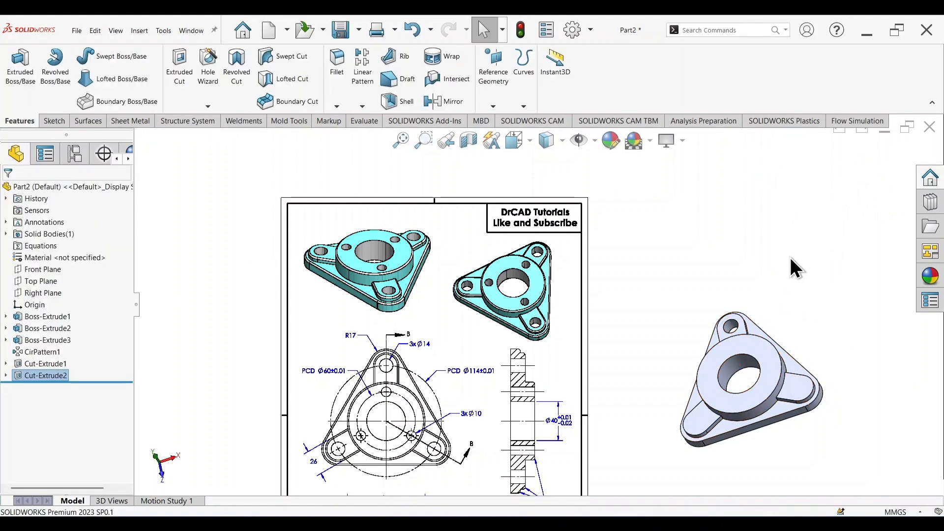
Step: Circular-pattern the 14 mm lug hole about the large boss's circular edge with 3 equally spaced instances over 360 degrees
key(s)
click(841, 288)
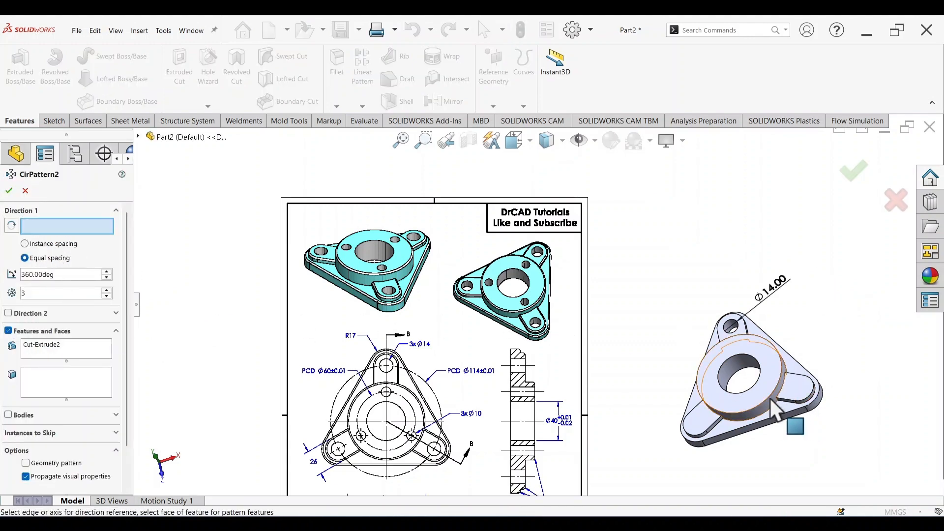
click(786, 415)
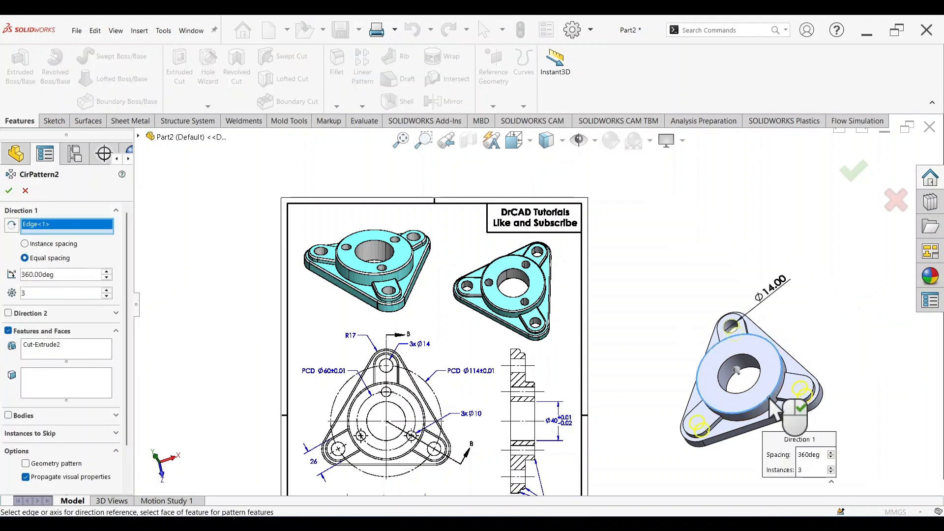
click(855, 175)
middle_drag(804, 308, 774, 377)
scroll(372, 259, down, 5)
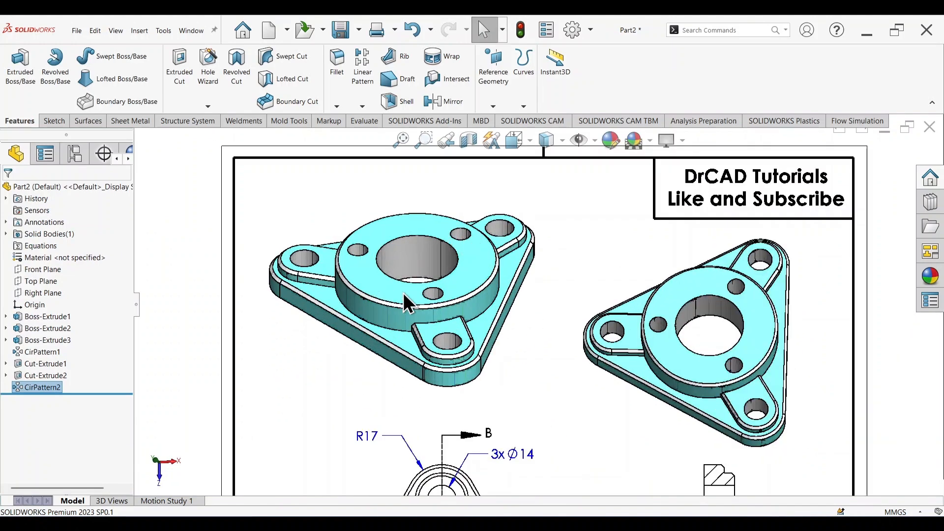
Step: Examine the drawing's front view for the size and pitch circle of the three holes in the large boss
scroll(494, 379, up, 3)
scroll(517, 394, down, 5)
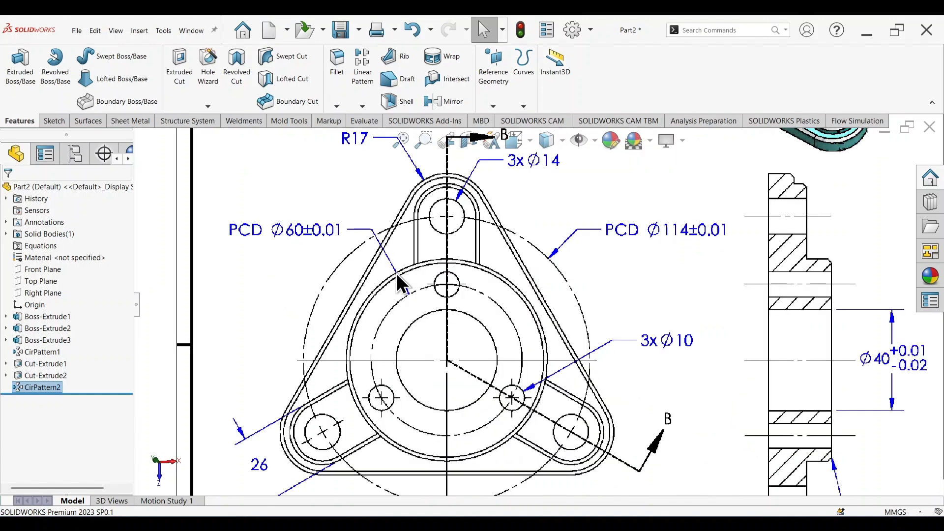
scroll(313, 233, up, 3)
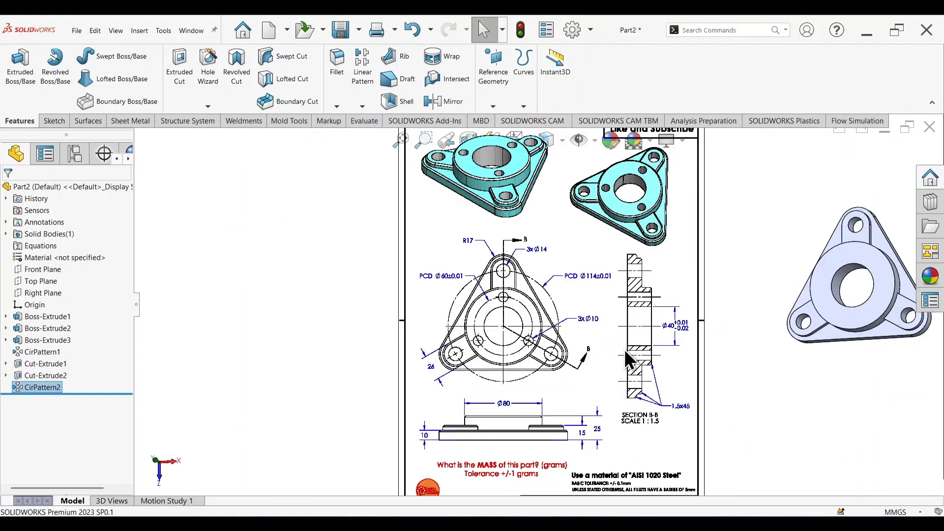
scroll(511, 315, down, 3)
scroll(570, 344, down, 2)
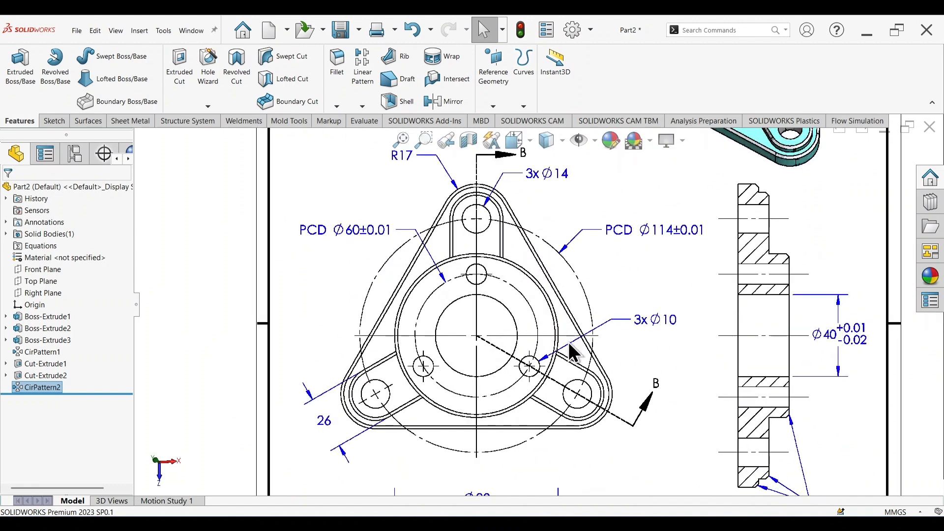
scroll(695, 320, up, 5)
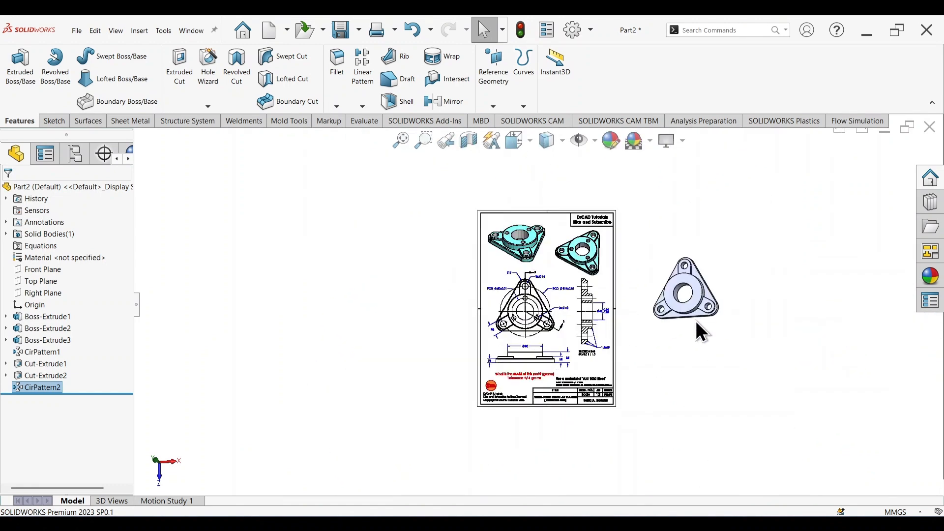
scroll(620, 308, down, 5)
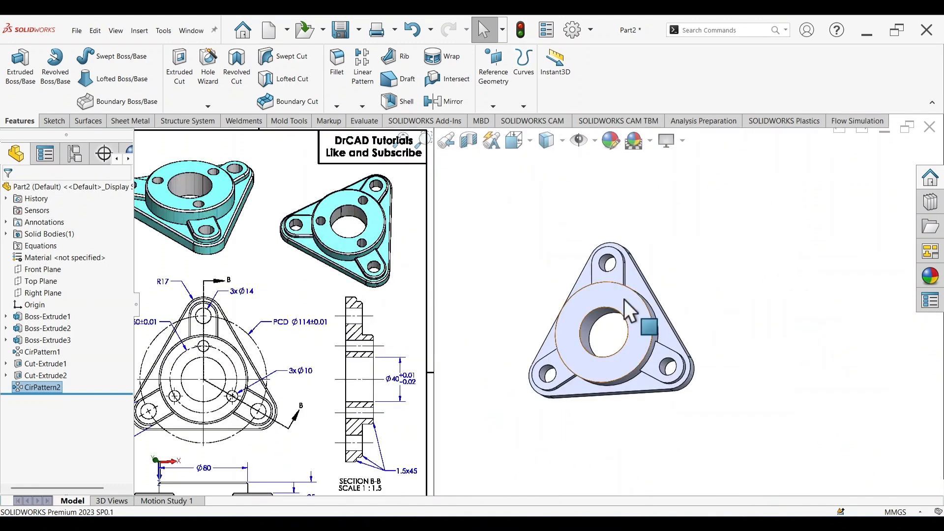
Step: Start a sketch on the large boss's top face and draw a small circle centred about 29.2 mm above the origin
click(625, 306)
click(668, 270)
key(c)
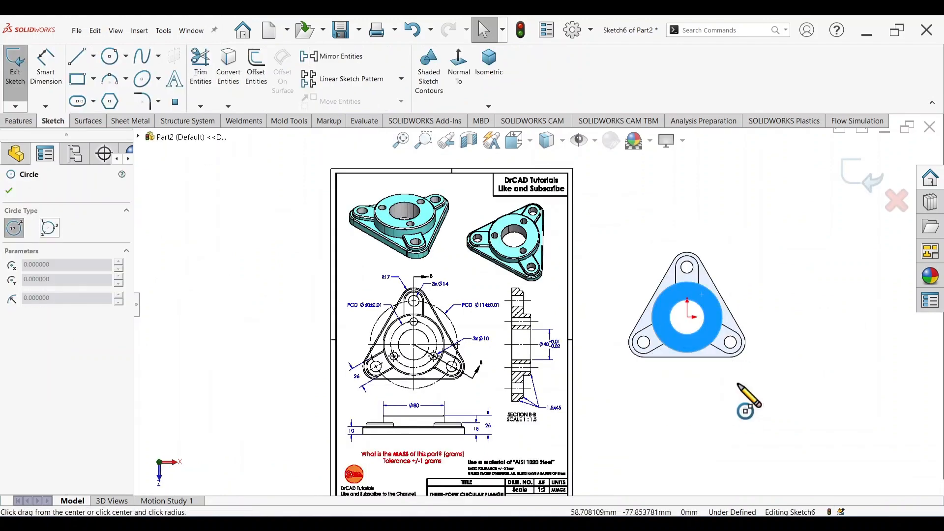
scroll(710, 326, down, 5)
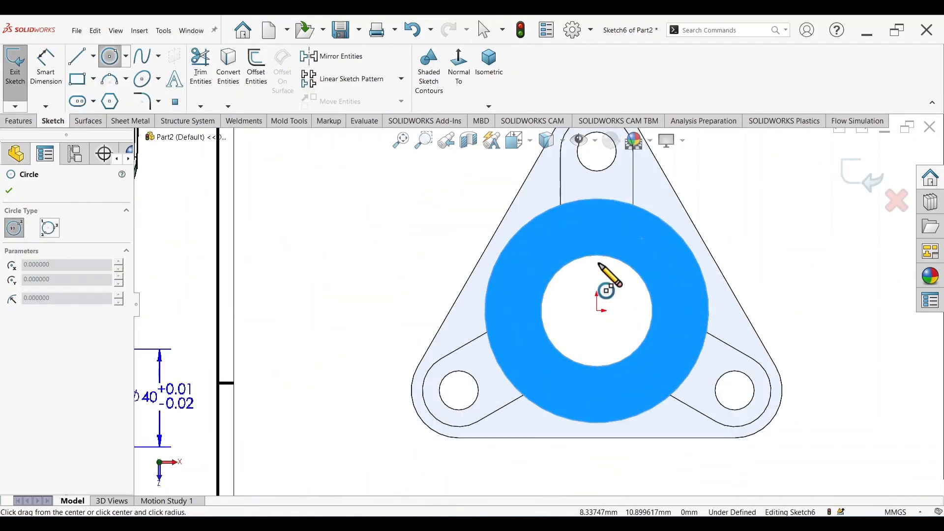
click(597, 229)
click(609, 240)
key(Escape)
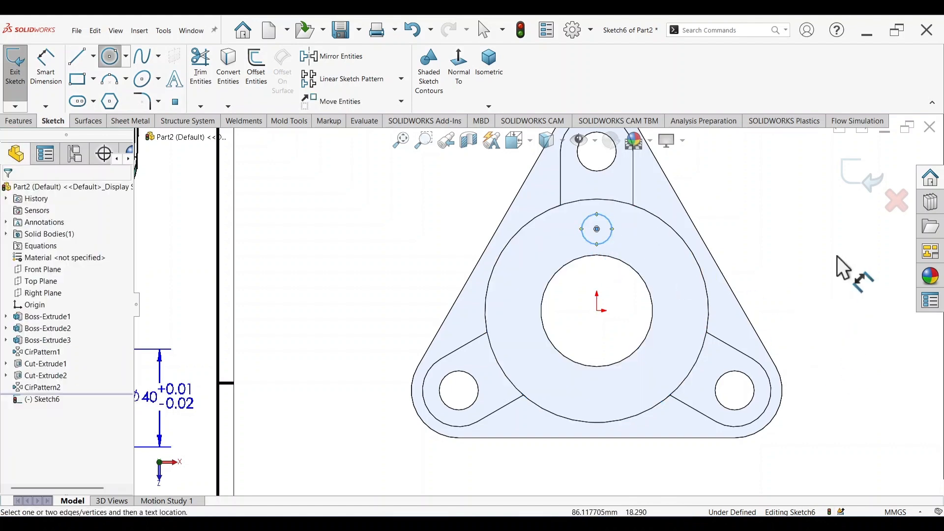
Step: Dimension the small circle's centre 30 mm from the origin and set its diameter to 10 mm
key(d)
click(597, 230)
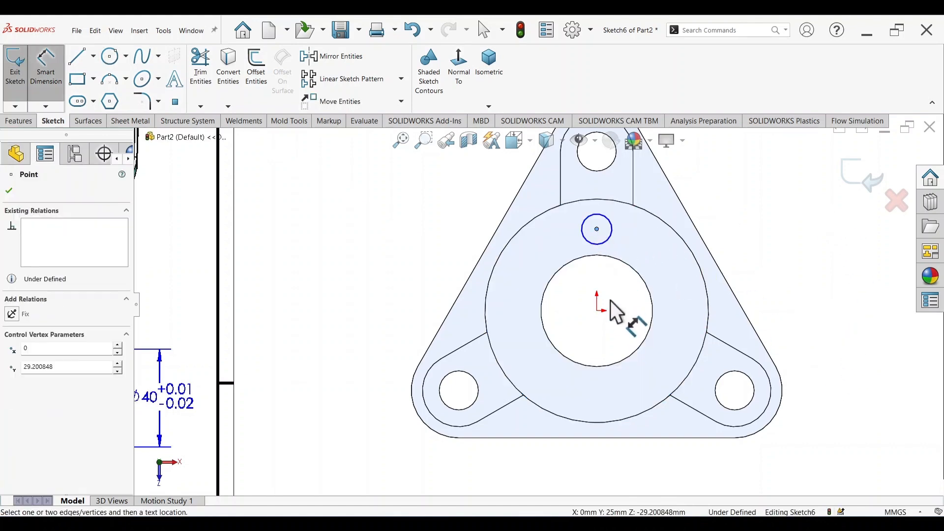
click(597, 310)
click(384, 264)
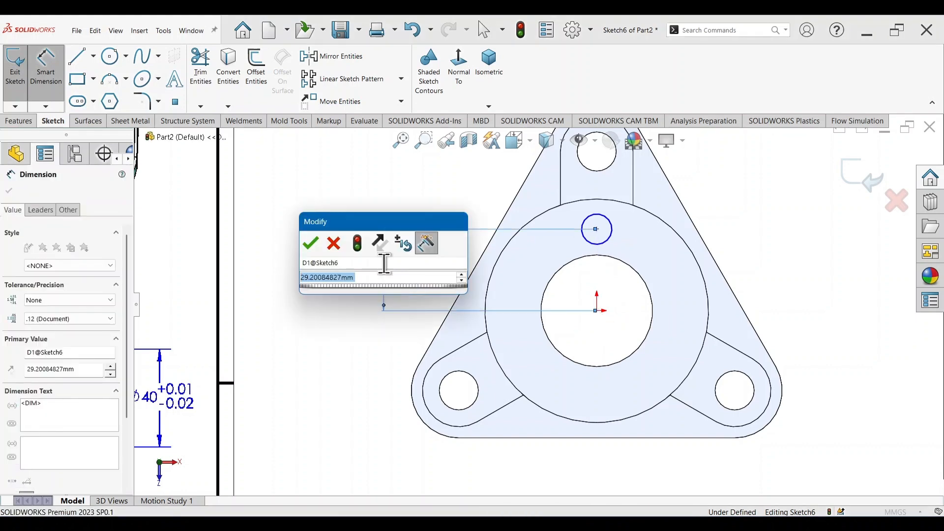
key(BackSpace)
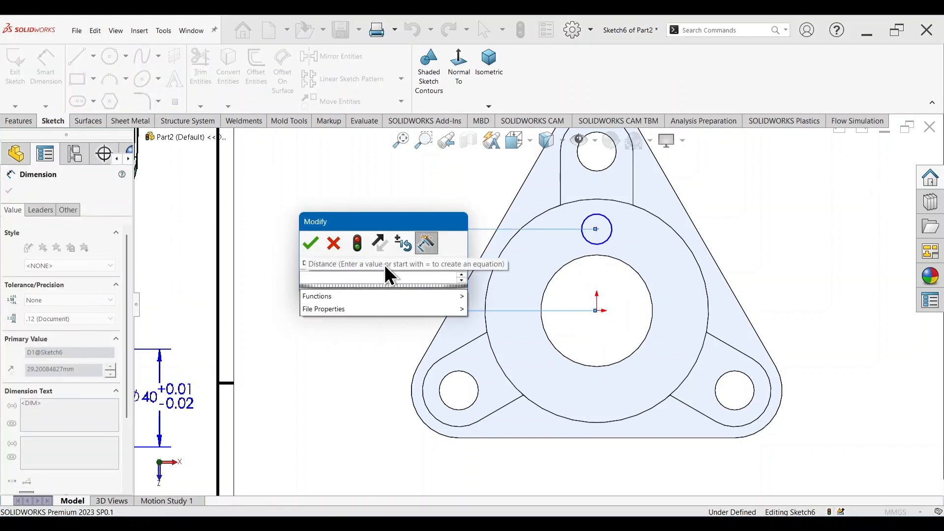
text(30)
key(Return)
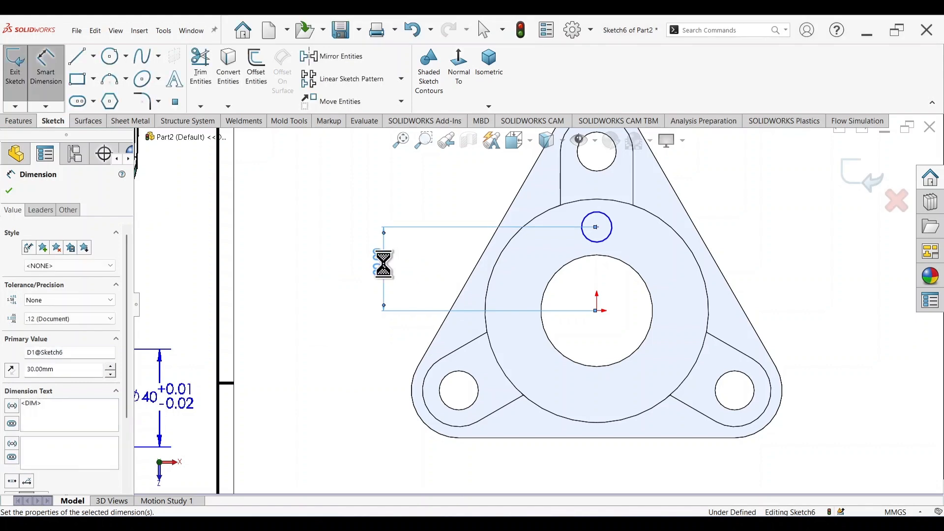
click(611, 230)
click(731, 199)
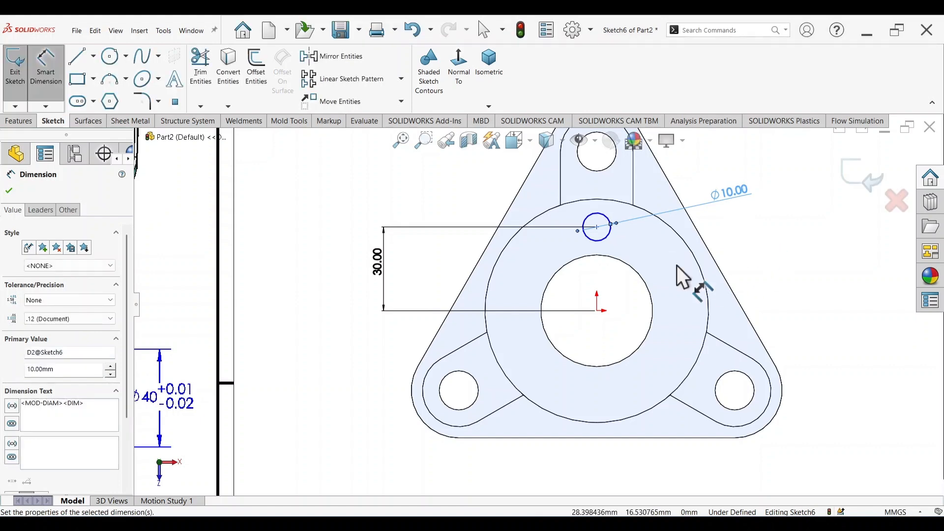
key(Escape)
key(Escape)
Step: Add a Vertical relation between the 10 mm circle's centre and the origin
click(597, 228)
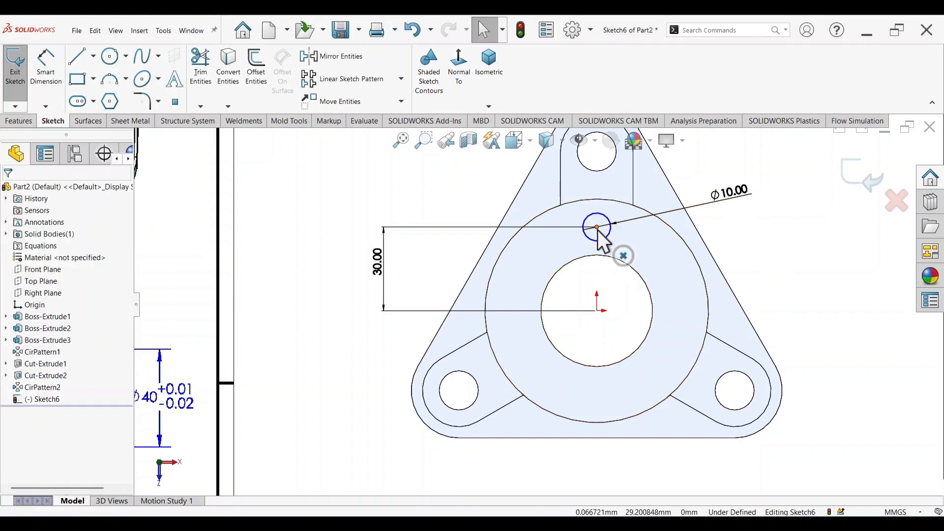
ctrl+click(597, 311)
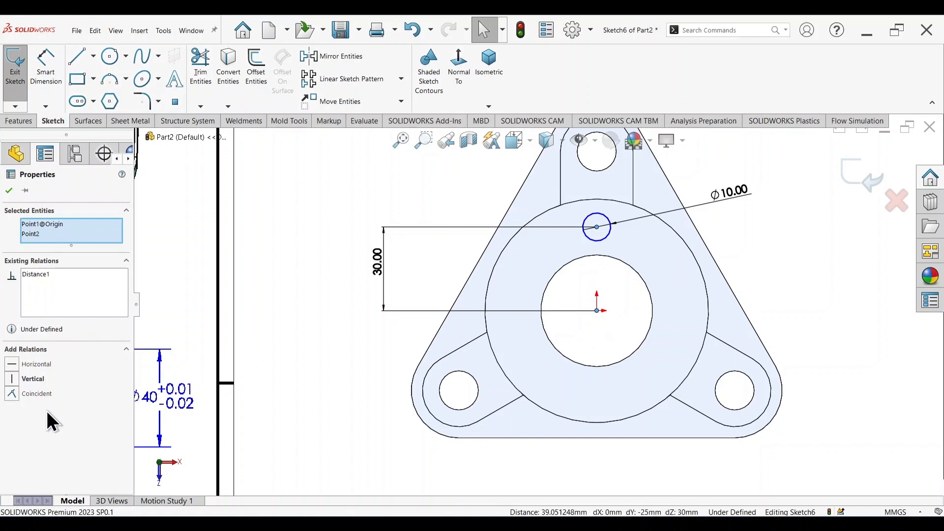
click(11, 379)
click(800, 295)
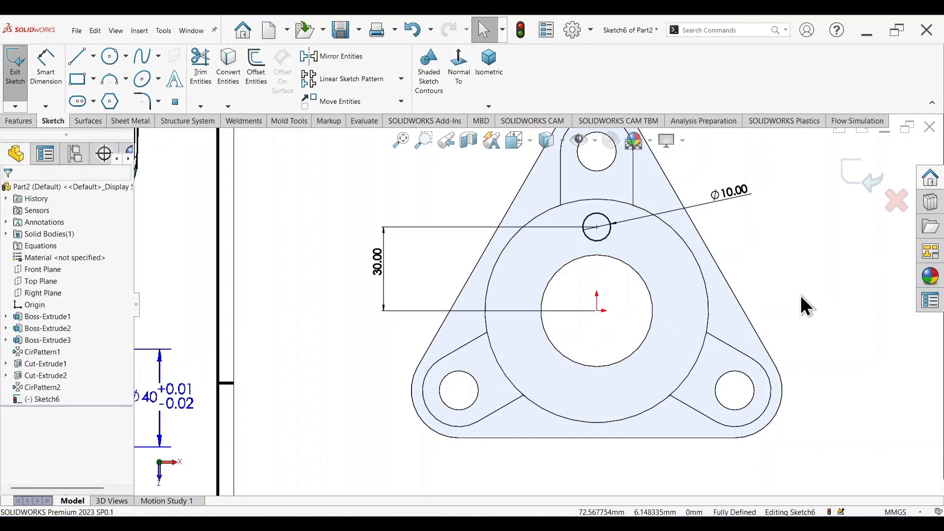
Step: Cut the 10 mm circle through the whole part with the Through All - Both end condition
key(s)
click(926, 404)
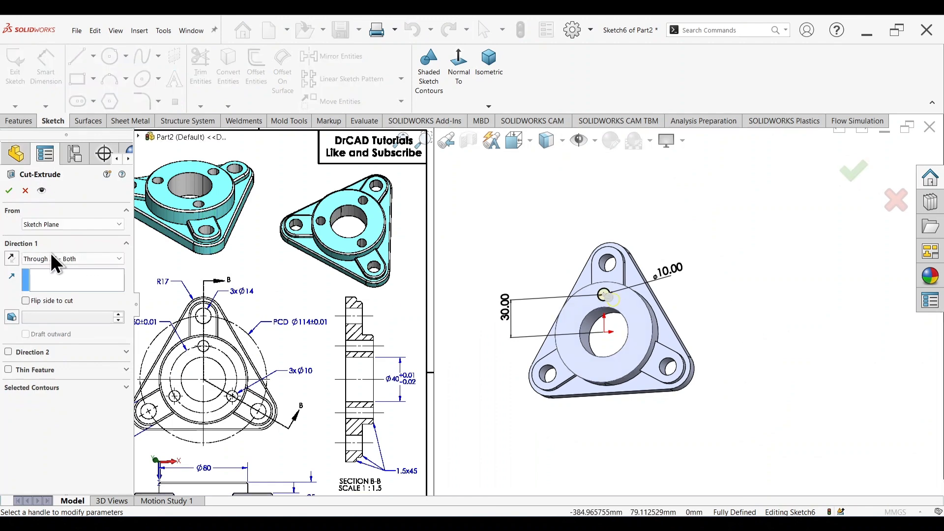
click(853, 174)
Step: Circular-pattern the 10 mm boss hole about the large boss's circular edge with 3 equally spaced instances over 360 degrees
key(s)
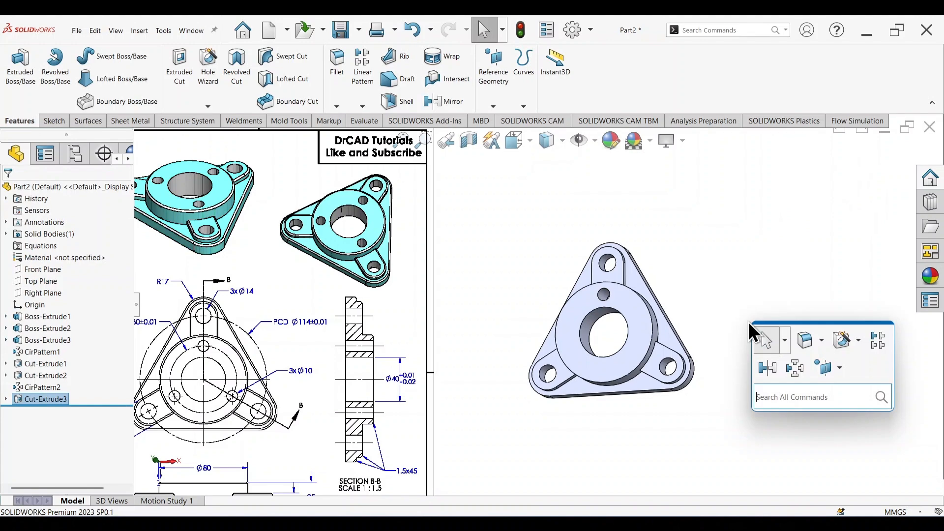
click(793, 368)
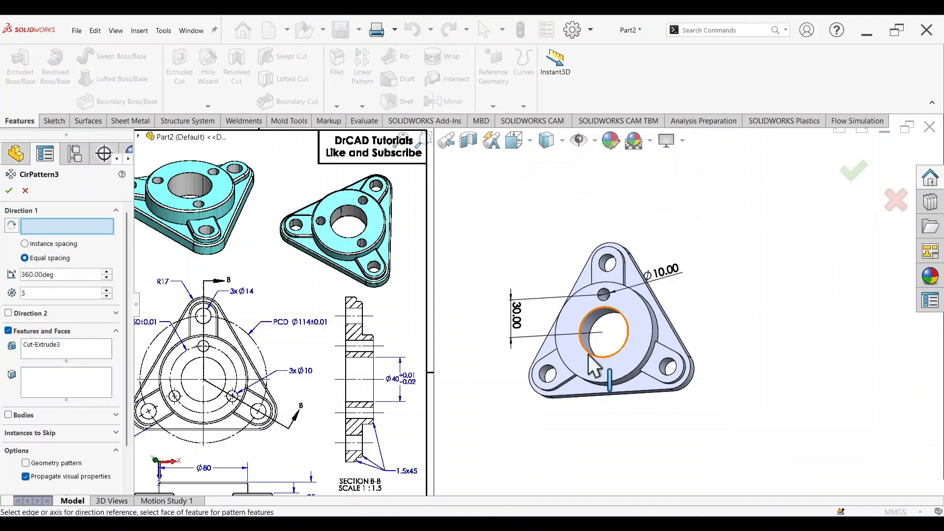
click(652, 321)
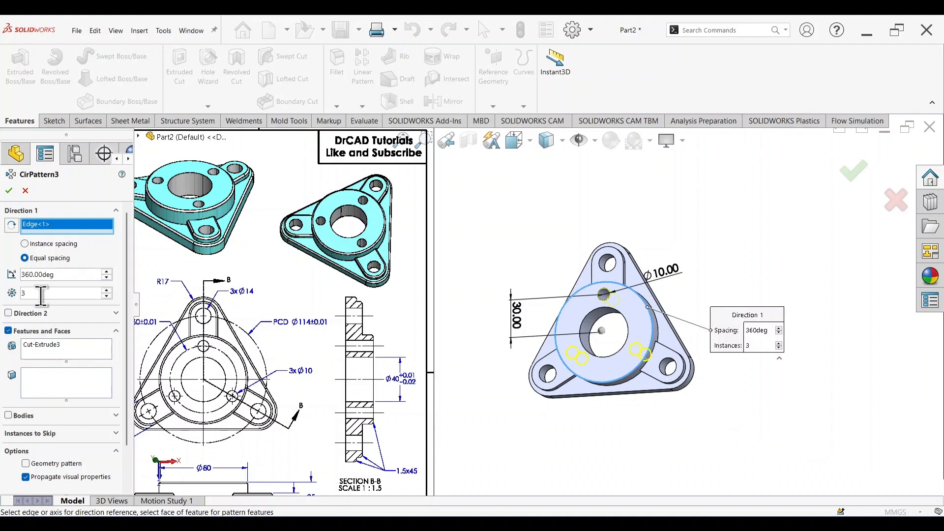
click(851, 170)
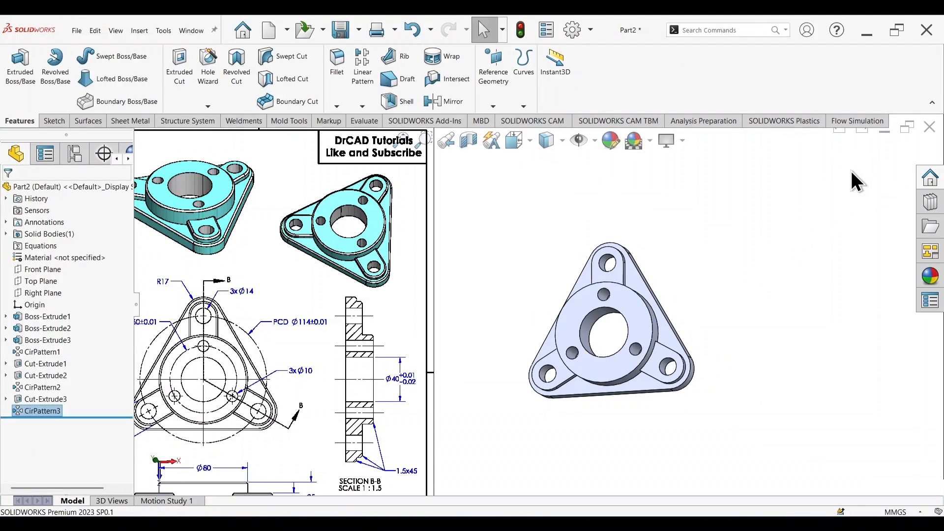
Step: Examine the drawing's isometric and section views for the chamfer size and the edges it applies to
middle_drag(752, 343, 465, 453)
scroll(466, 454, up, 3)
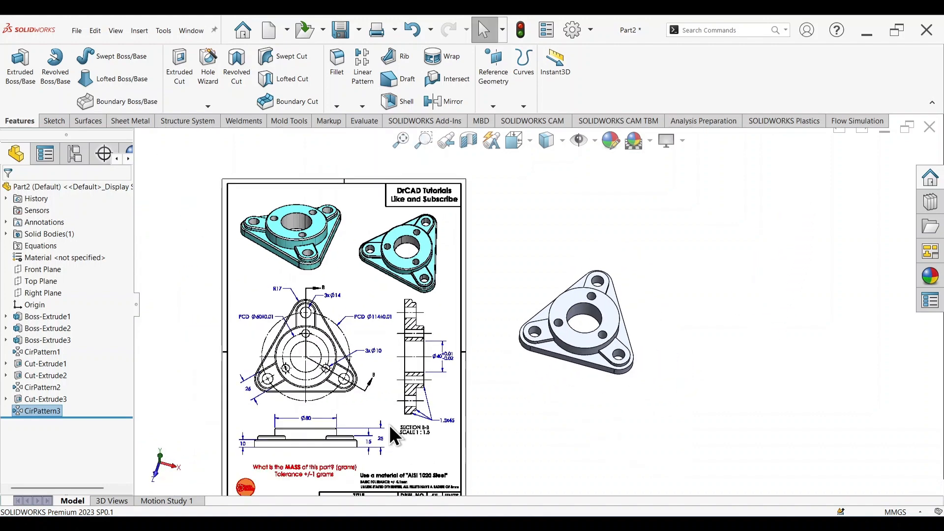
scroll(311, 240, down, 4)
scroll(496, 364, up, 3)
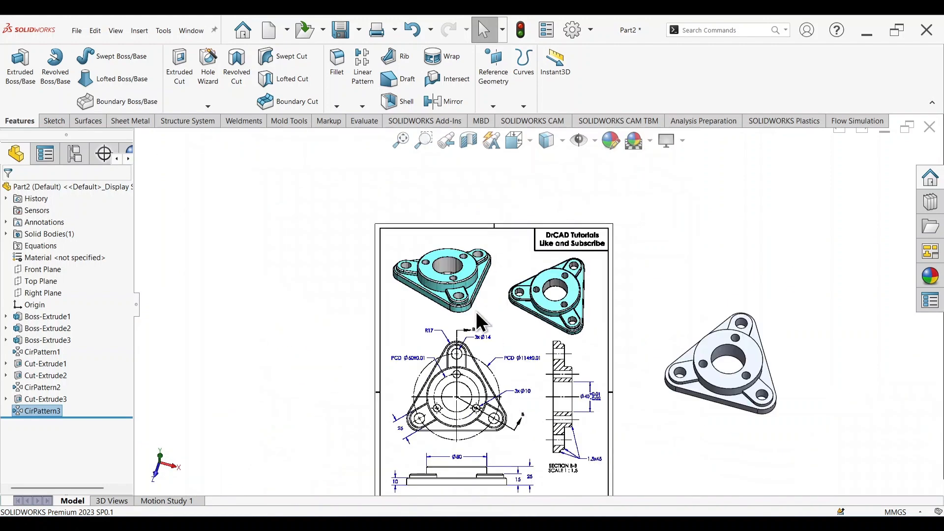
scroll(475, 311, down, 4)
scroll(464, 205, down, 2)
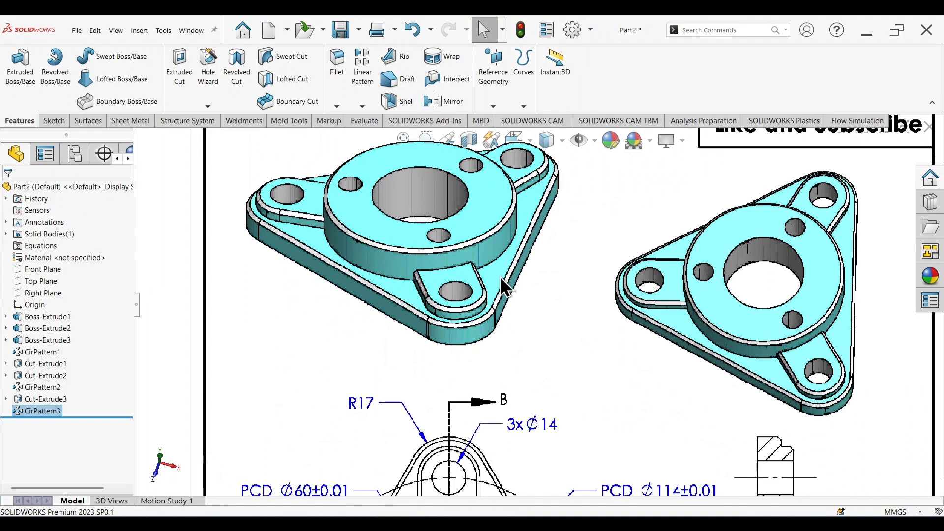
scroll(677, 445, up, 3)
scroll(642, 459, down, 6)
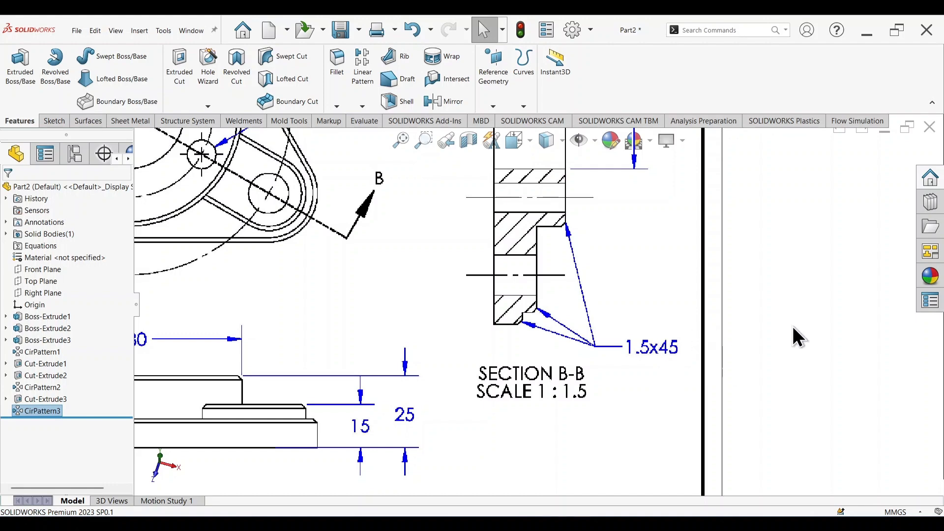
scroll(786, 331, up, 3)
scroll(790, 317, down, 5)
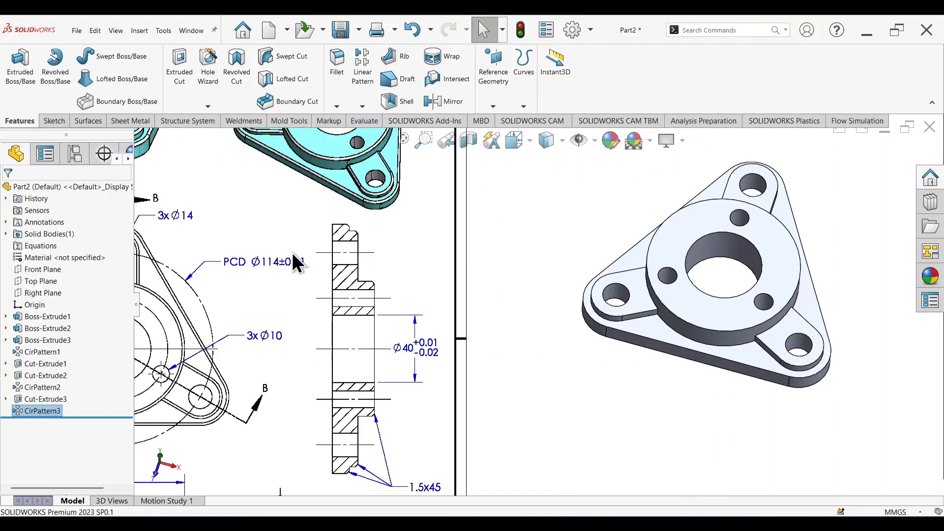
Step: Start a 1.5 mm by 45° chamfer on the base plate's upper outer edge and the large boss's upper circular edge
click(337, 106)
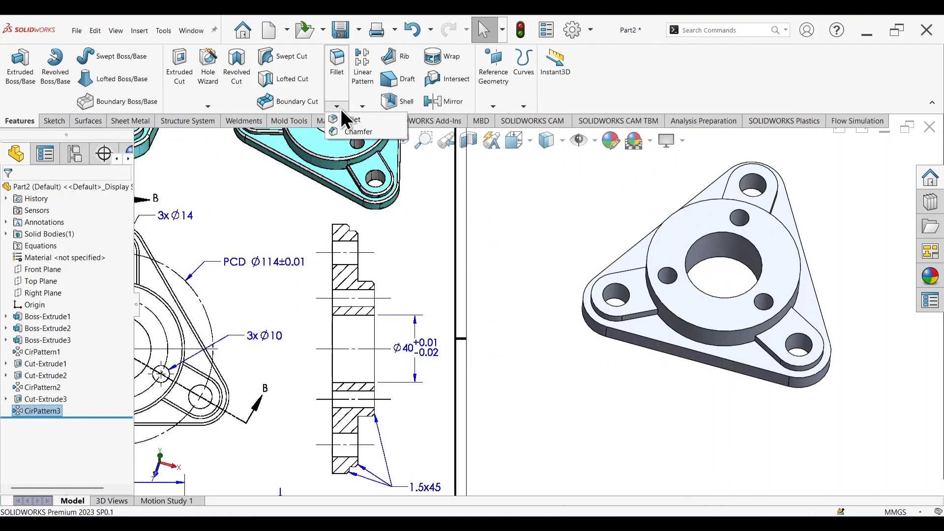
click(354, 132)
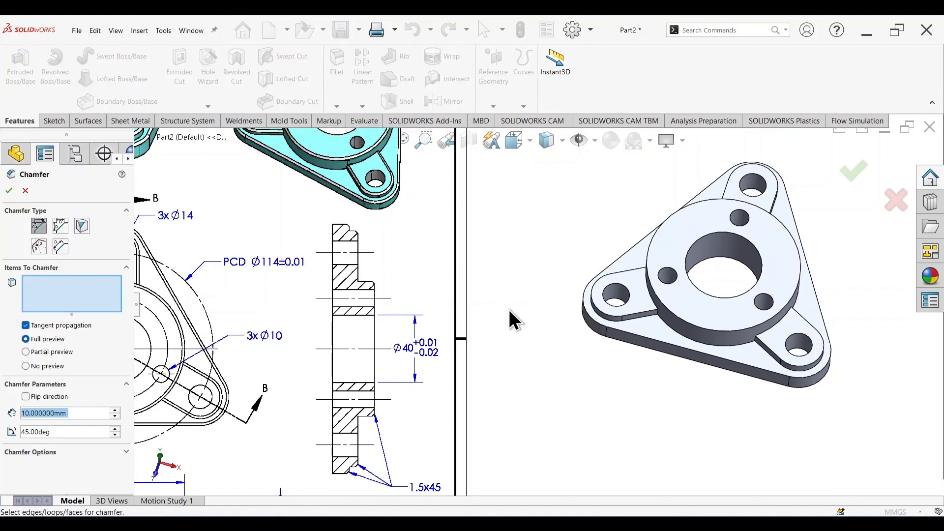
text(1.5)
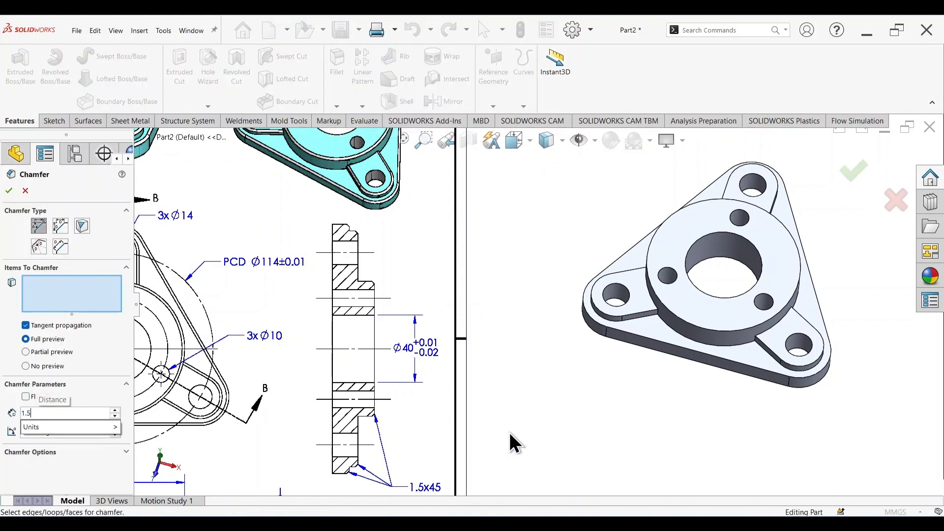
key(Return)
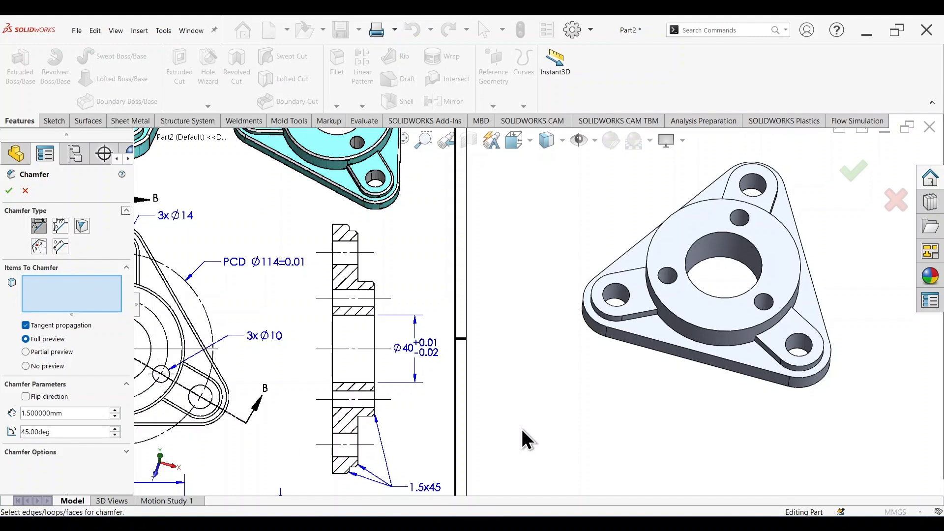
click(676, 358)
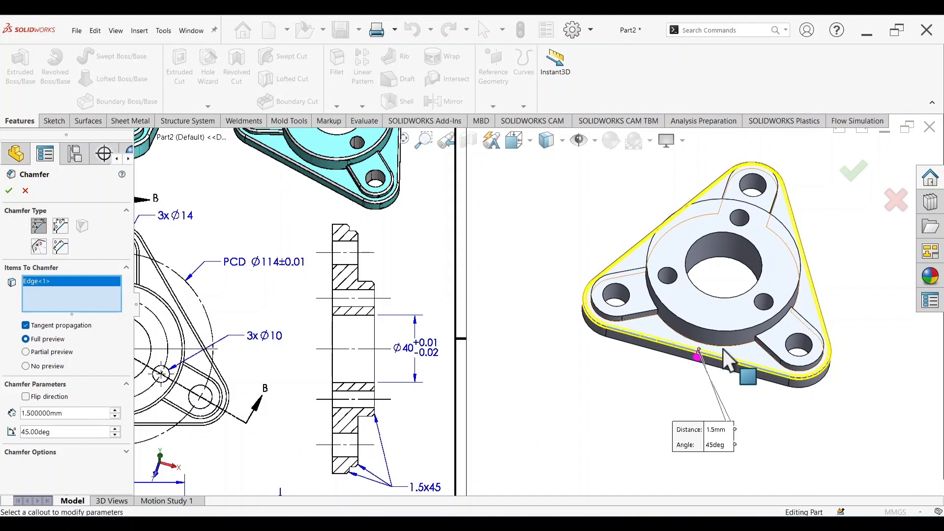
scroll(674, 328, down, 2)
click(667, 317)
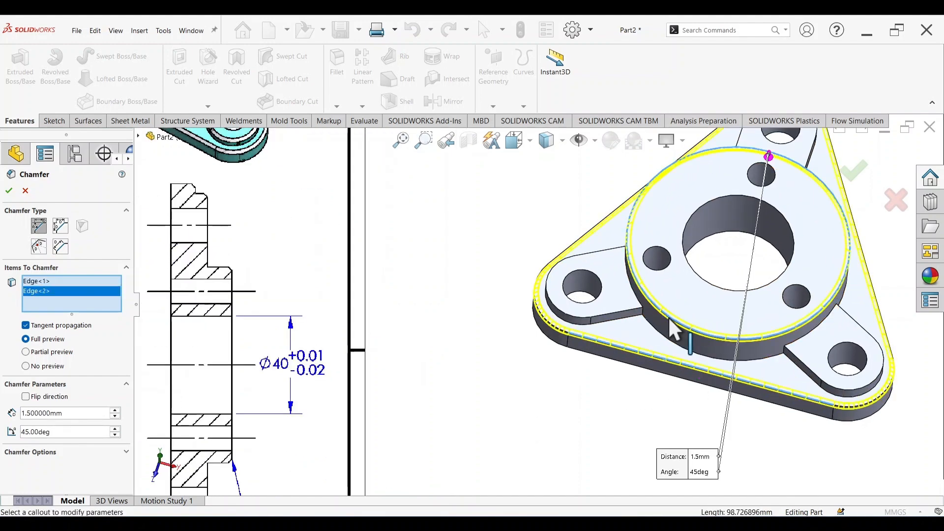
Step: Add the upper edges of the three corner pads to the chamfer and finish it
click(624, 326)
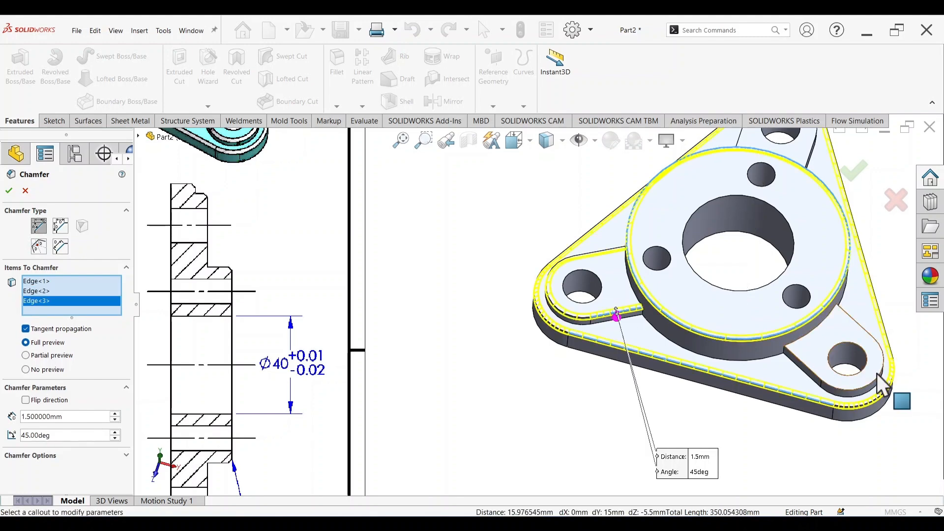
click(801, 374)
click(809, 158)
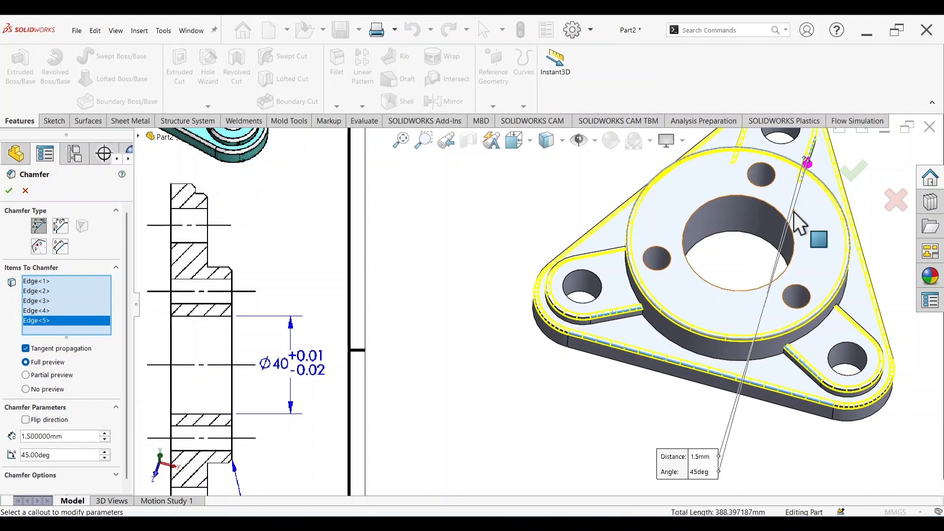
scroll(737, 222, up, 2)
scroll(682, 250, down, 1)
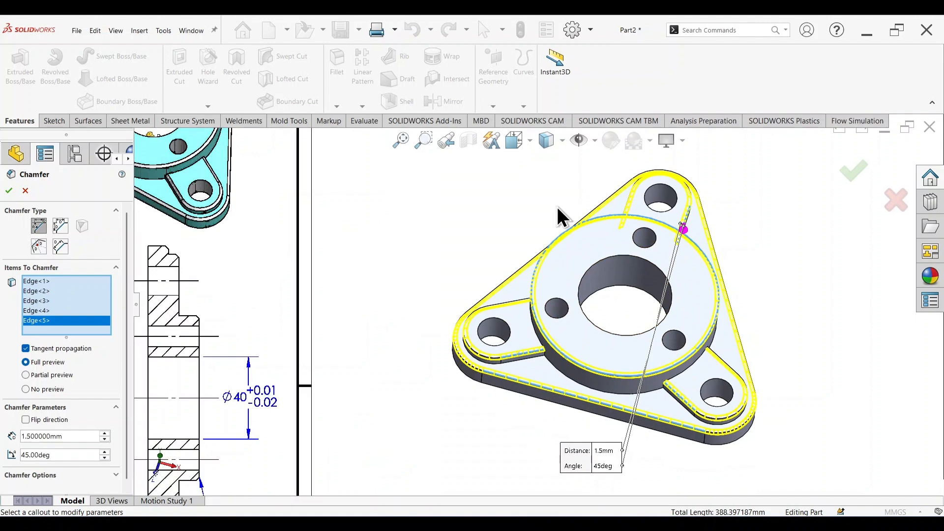
click(855, 172)
Step: Examine the drawing's material note and compare its isometric views with the chamfered model
scroll(600, 390, up, 2)
mouse_move(601, 390)
middle_down()
mouse_move(666, 310)
mouse_move(518, 415)
mouse_move(586, 421)
mouse_move(595, 324)
mouse_move(561, 346)
middle_up()
scroll(469, 407, up, 2)
scroll(418, 449, down, 7)
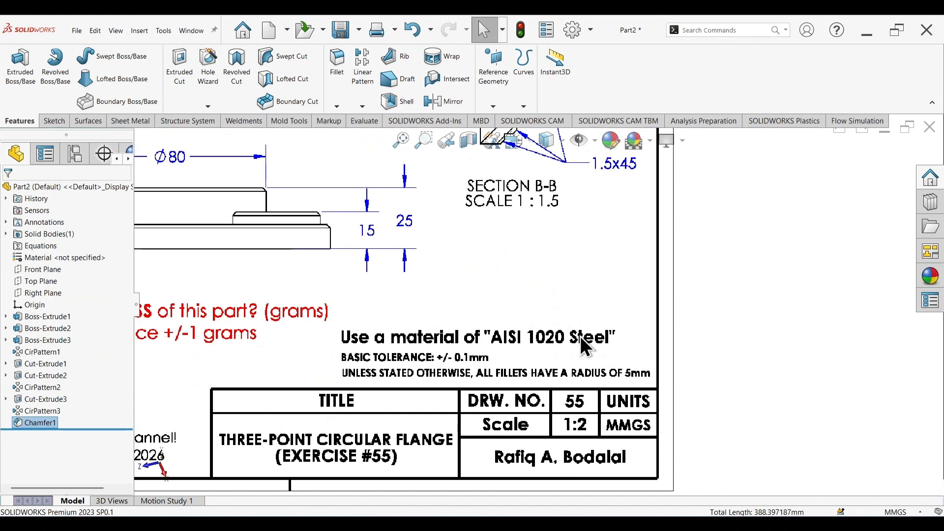
scroll(592, 313, up, 5)
scroll(497, 268, down, 3)
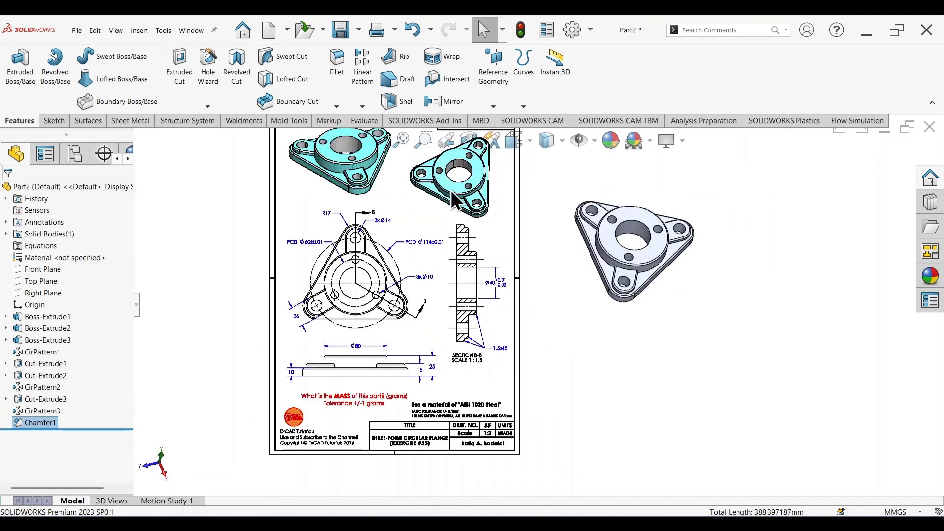
scroll(450, 192, down, 5)
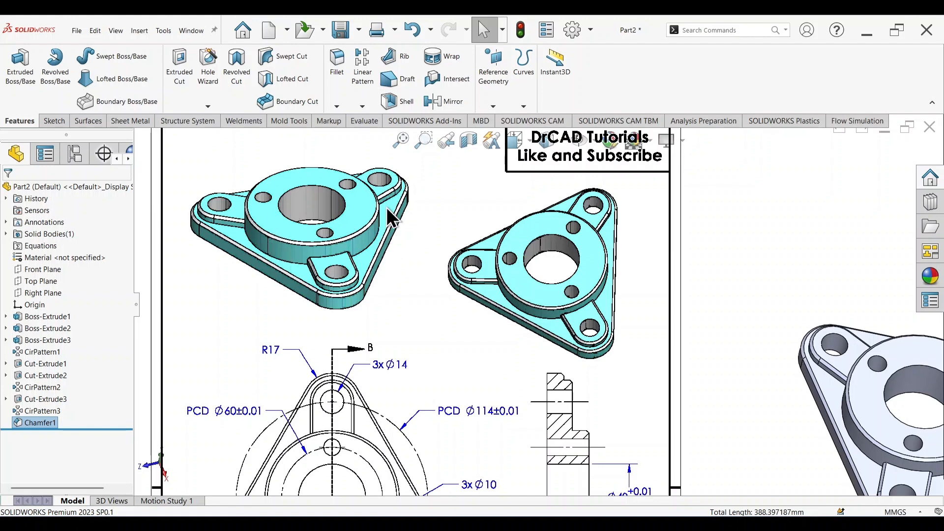
scroll(506, 329, up, 4)
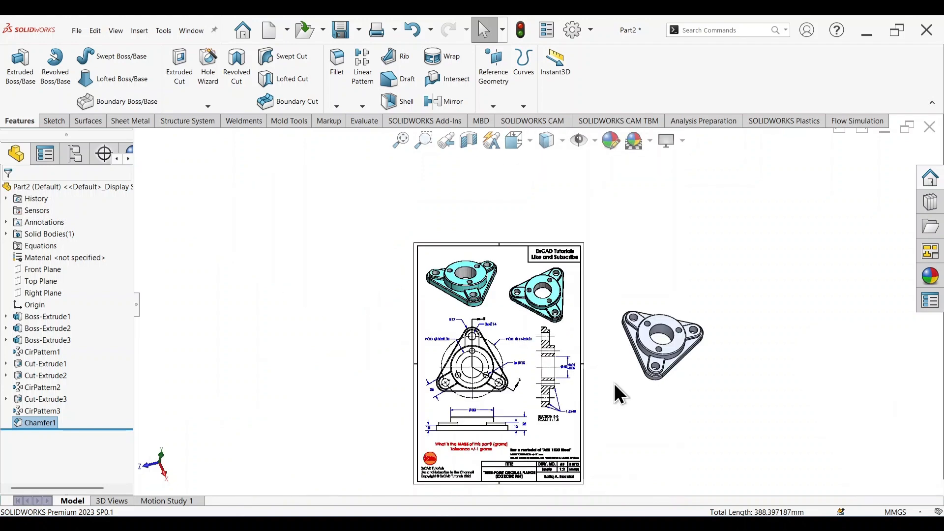
scroll(569, 374, down, 2)
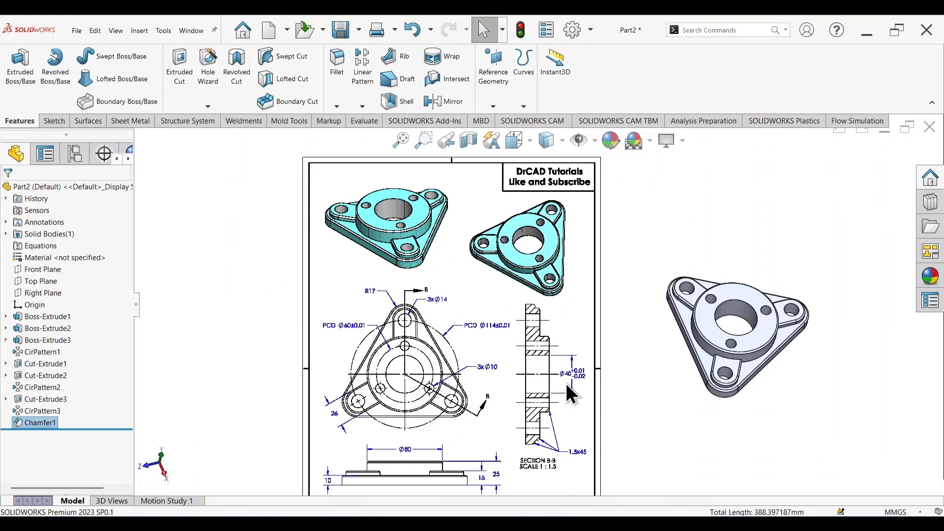
Step: Clear the reference drawing from the view and assign the AISI 1020 steel material to the part
click(543, 358)
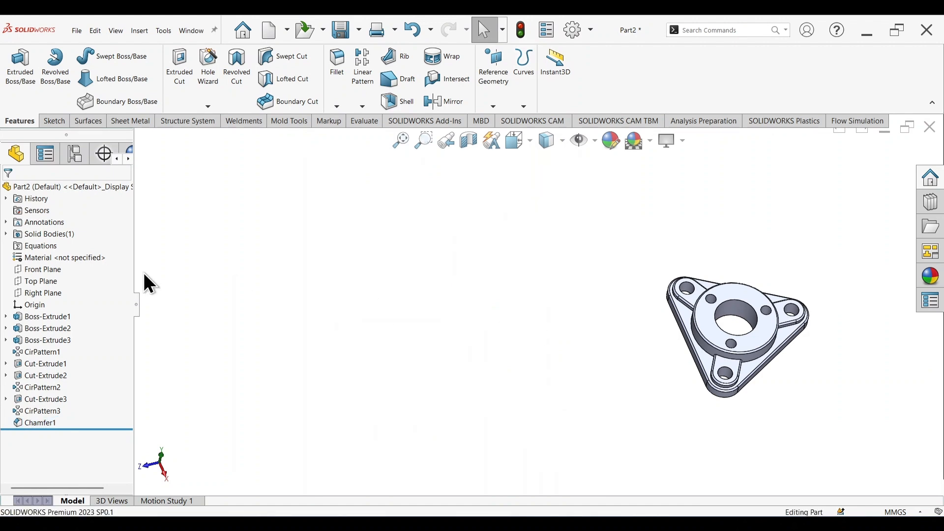
right_click(67, 259)
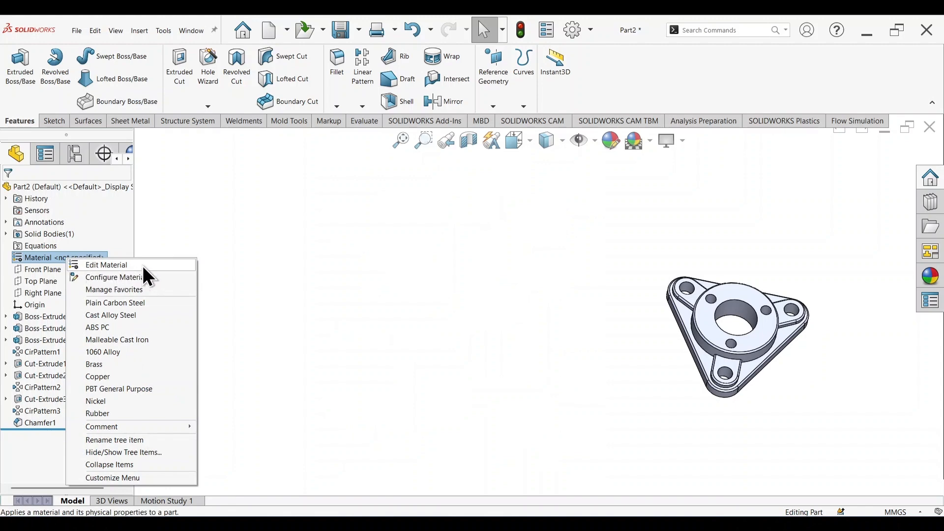
click(150, 266)
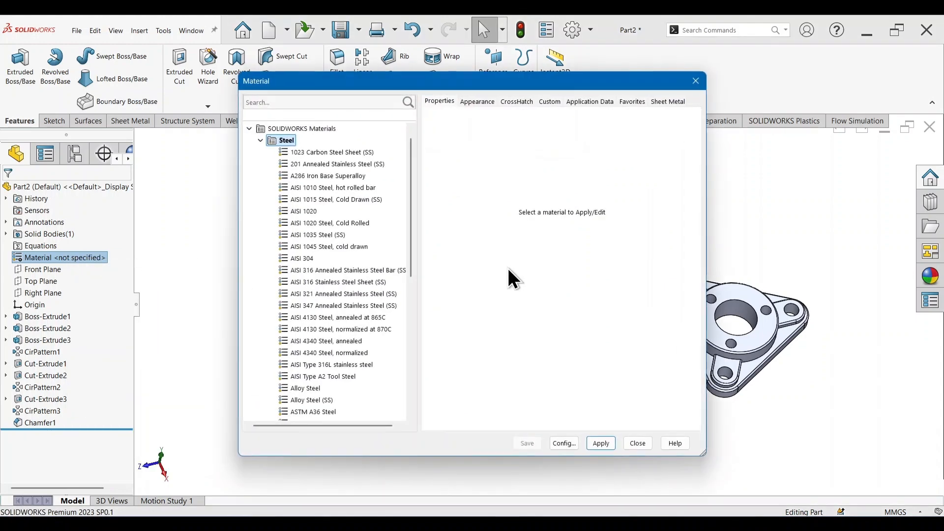
click(303, 211)
click(602, 443)
click(639, 443)
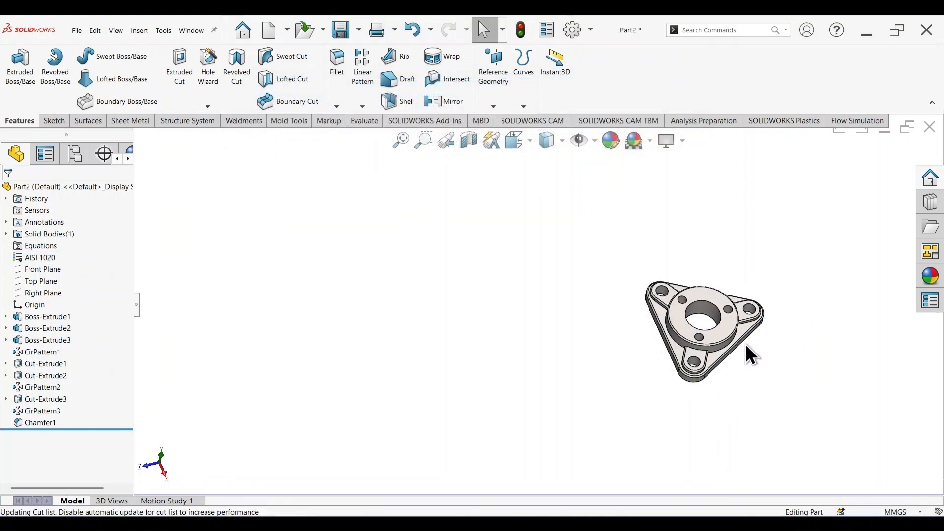
Step: Fit the flange in the view and turn on Perspective display
key(f)
click(678, 142)
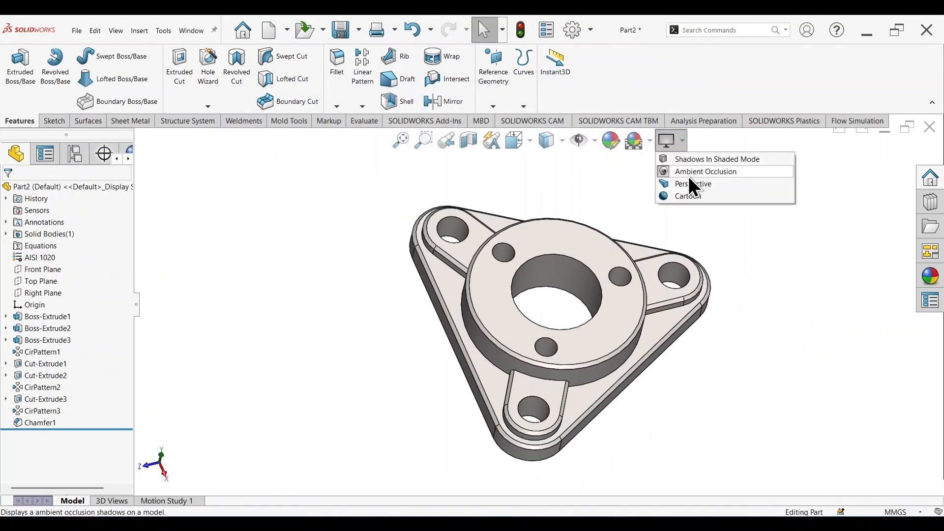
click(688, 184)
Step: Evaluate the part's mass properties and read its mass in grams
click(362, 122)
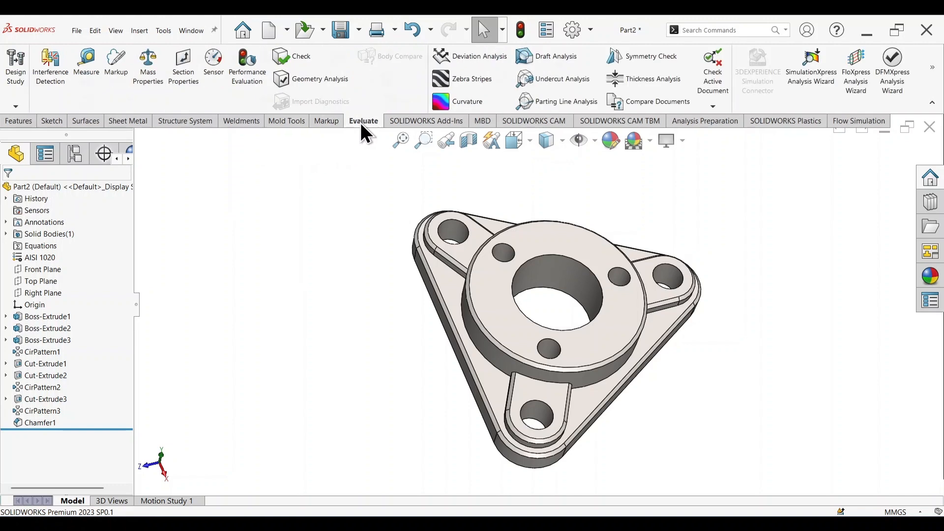
click(147, 67)
drag(138, 225, 179, 224)
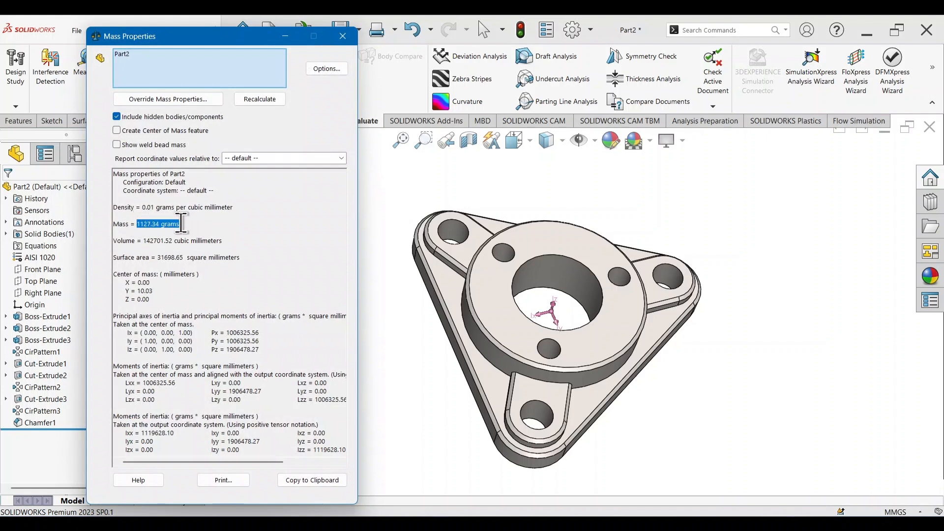
click(278, 290)
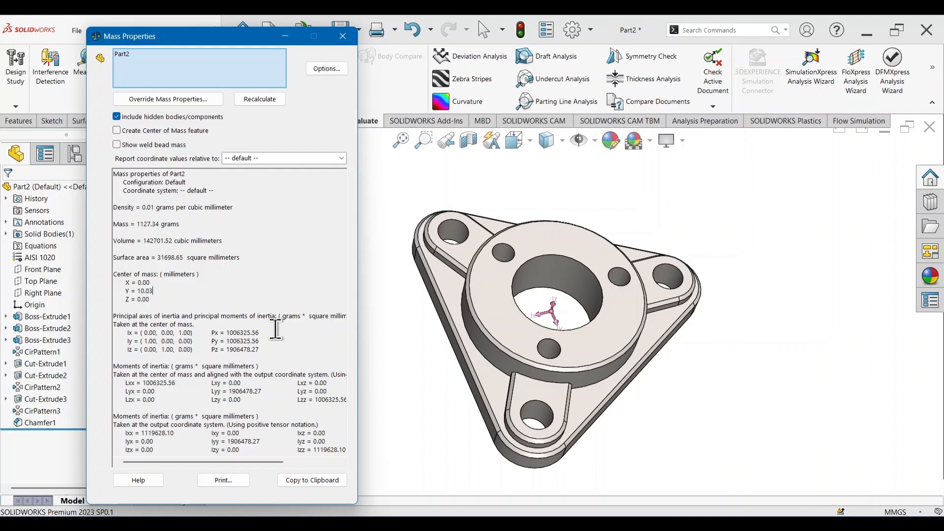
click(343, 36)
scroll(683, 322, up, 3)
middle_drag(672, 368, 653, 332)
scroll(584, 304, down, 4)
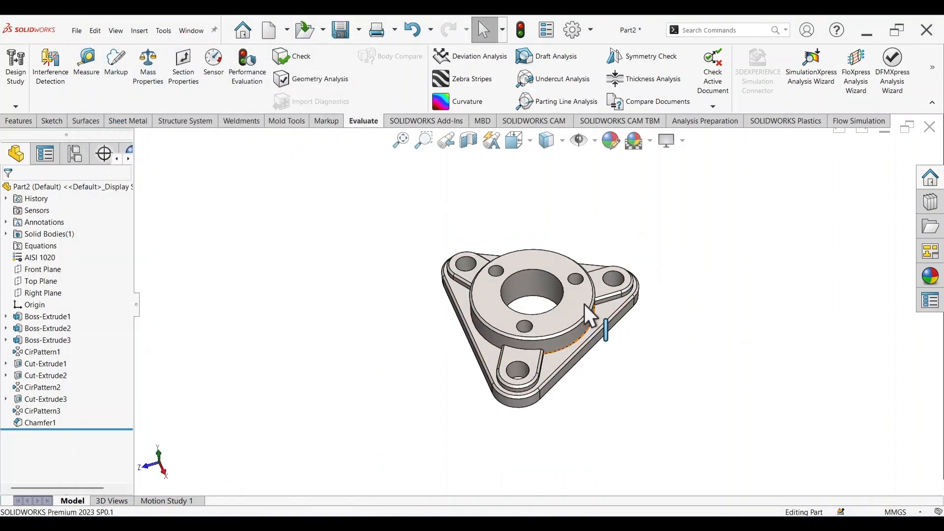
scroll(584, 300, down, 2)
scroll(538, 340, up, 4)
middle_drag(551, 350, 573, 332)
scroll(527, 362, down, 3)
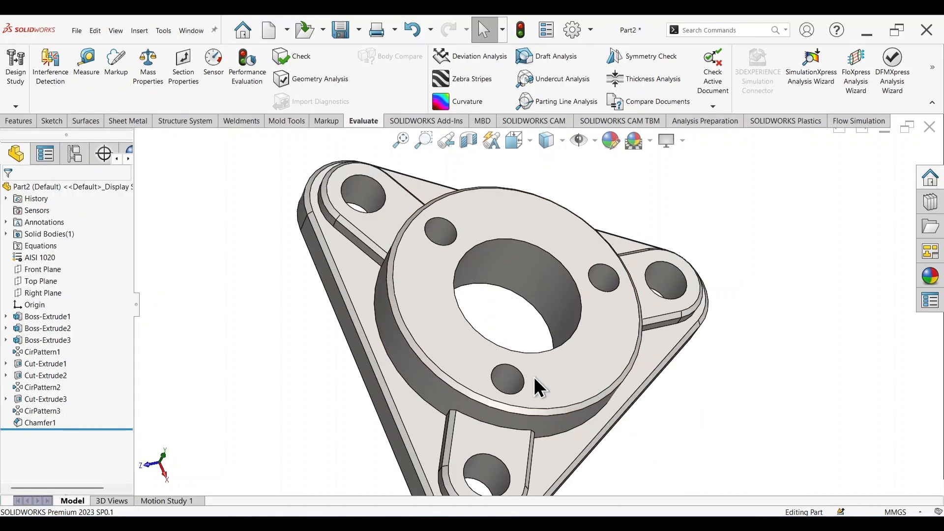